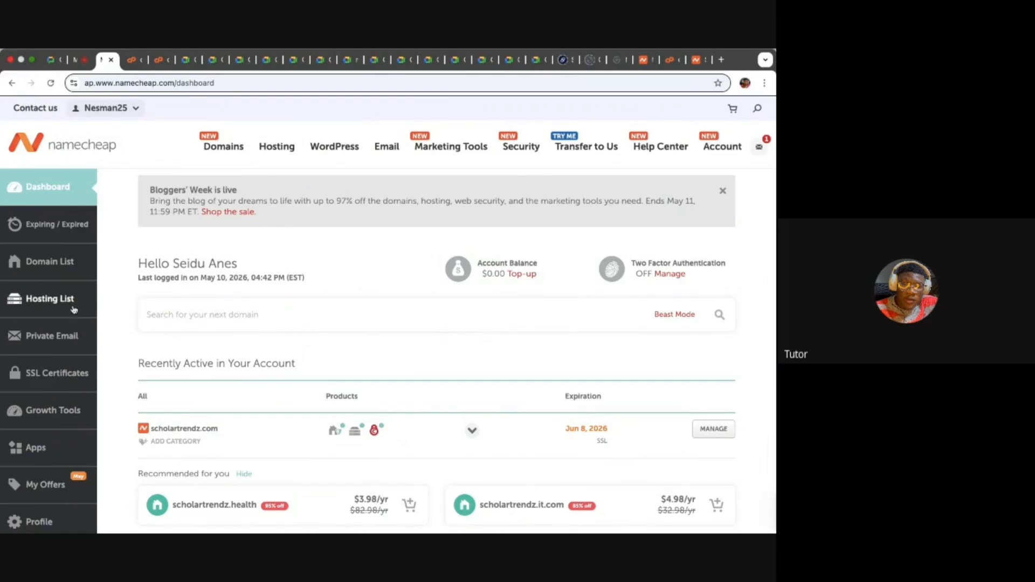
- Open the list of hosting subscriptions for the Namecheap account
{"action": "scroll", "coordinate": [51, 309], "scroll_direction": "up", "scroll_amount": 5}
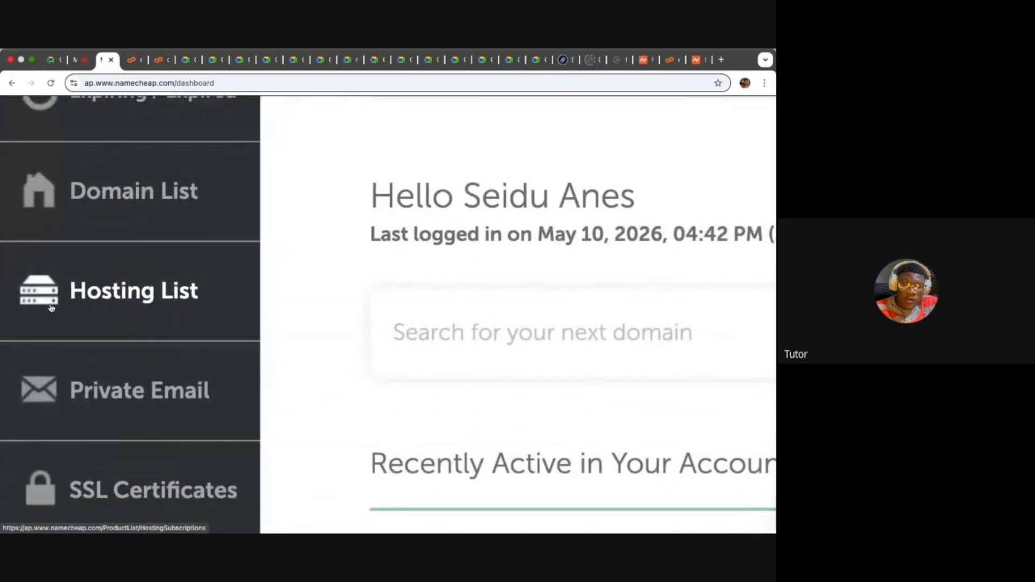
{"action": "left_click", "coordinate": [140, 298]}
{"action": "scroll", "coordinate": [139, 299], "scroll_direction": "down", "scroll_amount": 5}
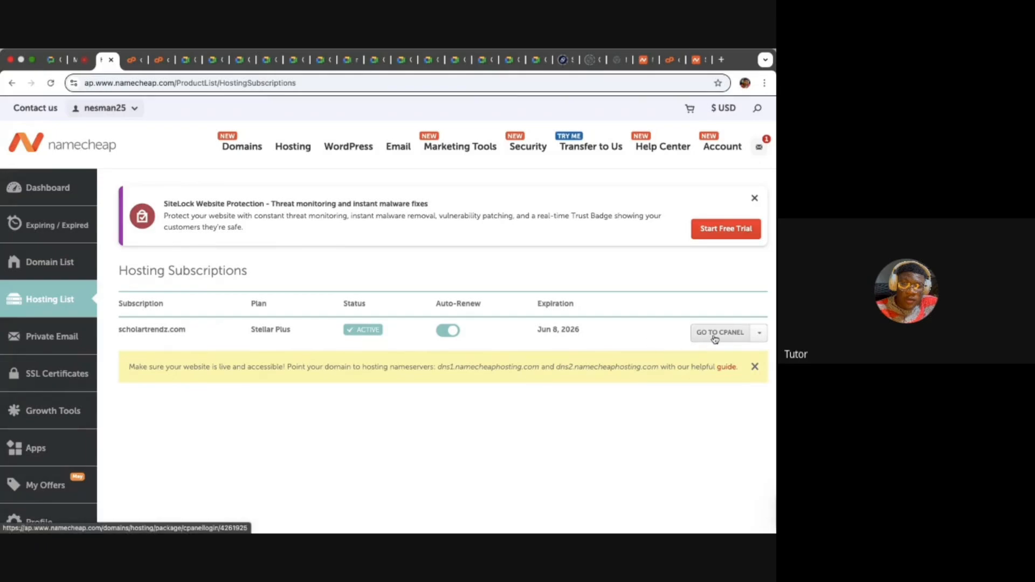
- Review the scholartrendz.com hosting subscription's plan, status, auto-renew setting, expiration date and cPanel access option
{"action": "scroll", "coordinate": [715, 339], "scroll_direction": "up", "scroll_amount": 5}
{"action": "scroll", "coordinate": [715, 340], "scroll_direction": "right", "scroll_amount": 1}
{"action": "scroll", "coordinate": [715, 339], "scroll_direction": "right", "scroll_amount": 2}
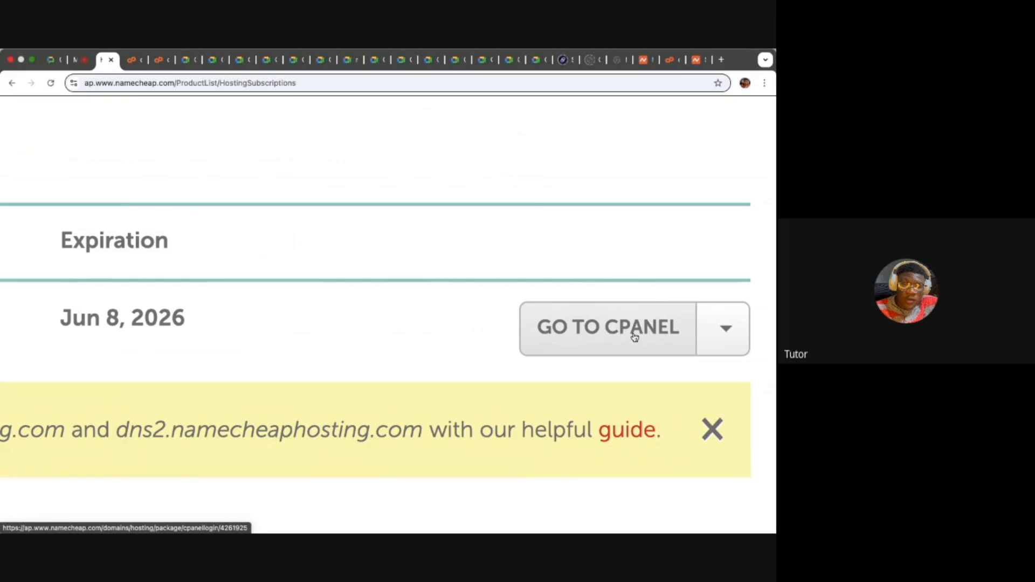
{"action": "scroll", "coordinate": [637, 334], "scroll_direction": "down", "scroll_amount": 5}
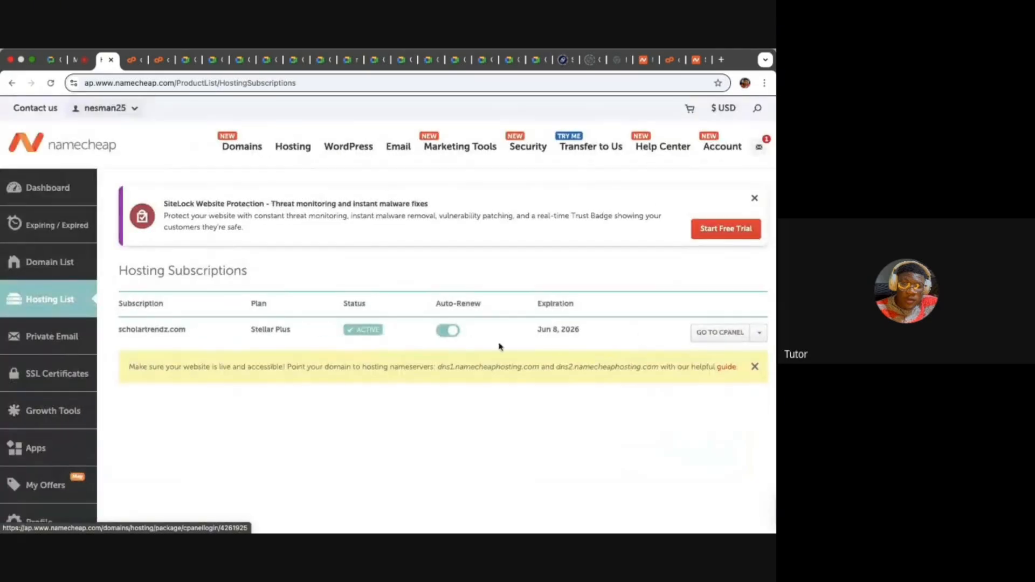
{"action": "left_click_drag", "start_coordinate": [406, 349], "coordinate": [123, 311]}
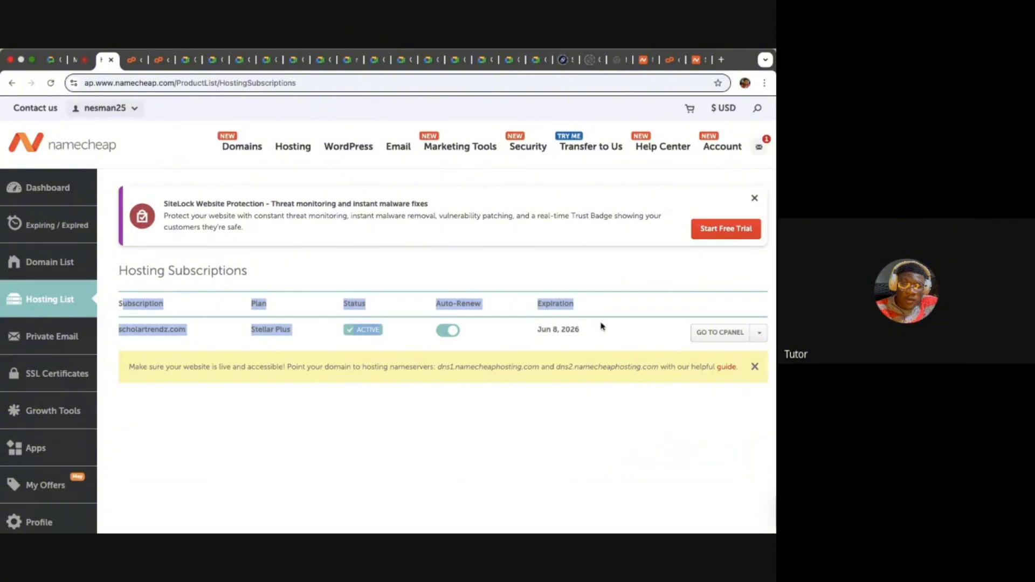
{"action": "left_click", "coordinate": [608, 338]}
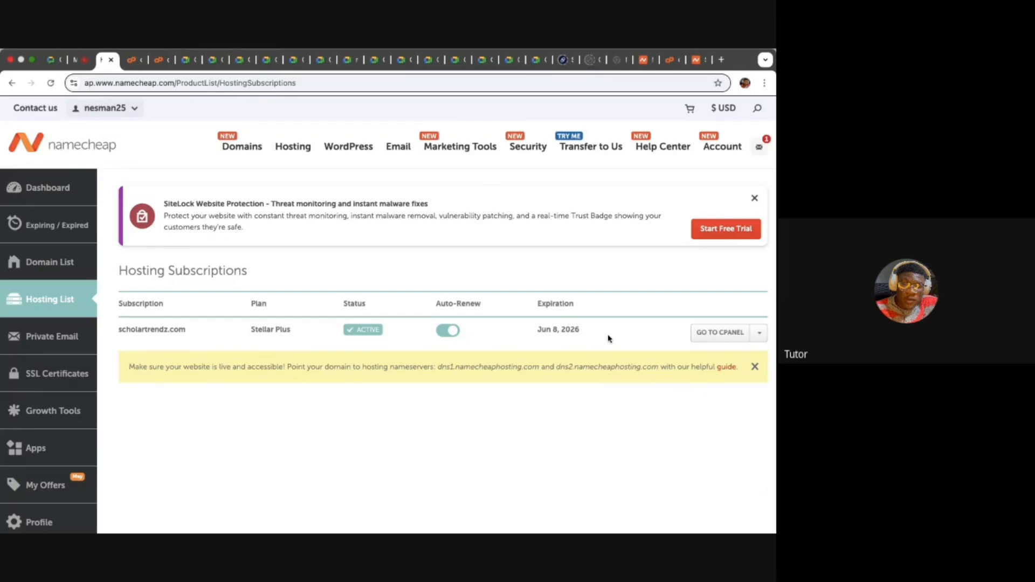
{"action": "left_click_drag", "start_coordinate": [582, 334], "coordinate": [534, 332]}
{"action": "left_click", "coordinate": [614, 332]}
- Open cPanel for the scholartrendz.com hosting subscription
{"action": "scroll", "coordinate": [725, 340], "scroll_direction": "up", "scroll_amount": 5}
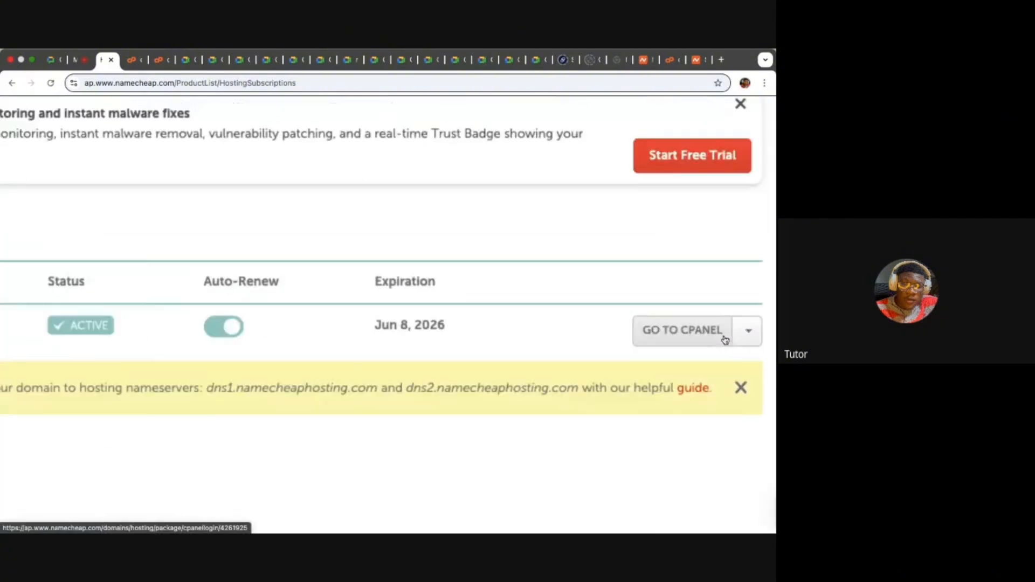
{"action": "scroll", "coordinate": [725, 340], "scroll_direction": "up", "scroll_amount": 3}
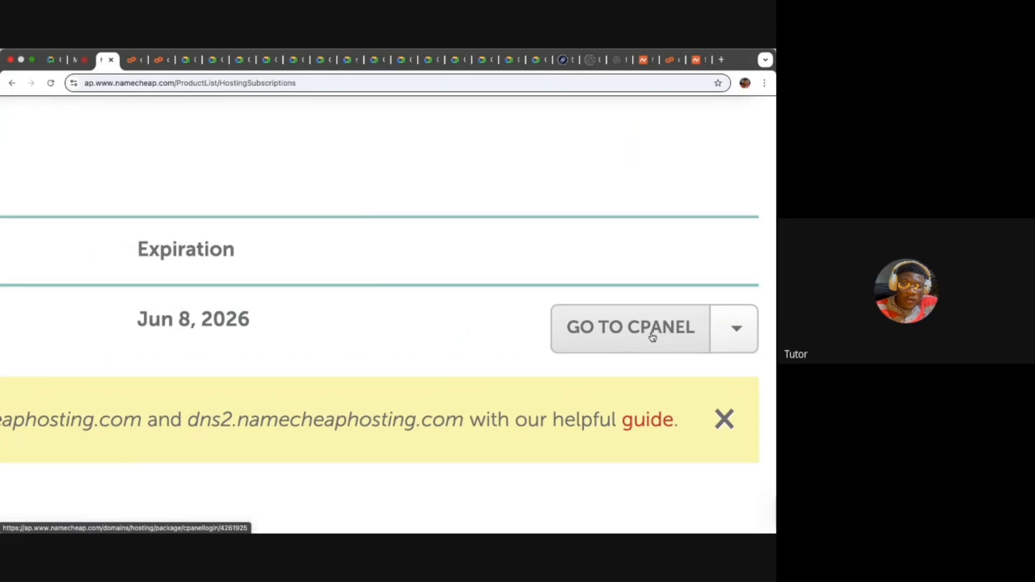
{"action": "left_click", "coordinate": [743, 336]}
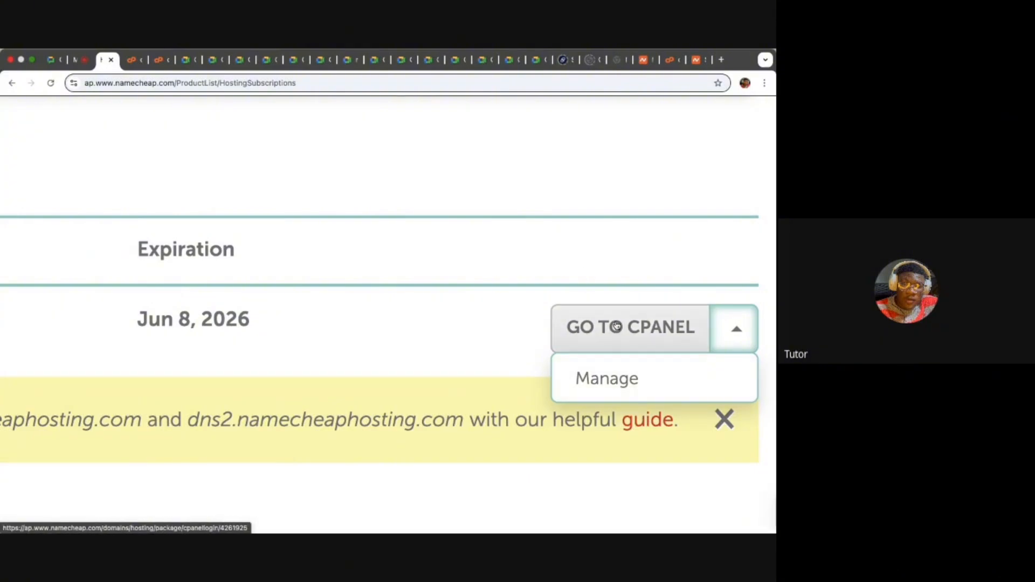
{"action": "scroll", "coordinate": [618, 325], "scroll_direction": "down", "scroll_amount": 3}
{"action": "scroll", "coordinate": [618, 326], "scroll_direction": "down", "scroll_amount": 3}
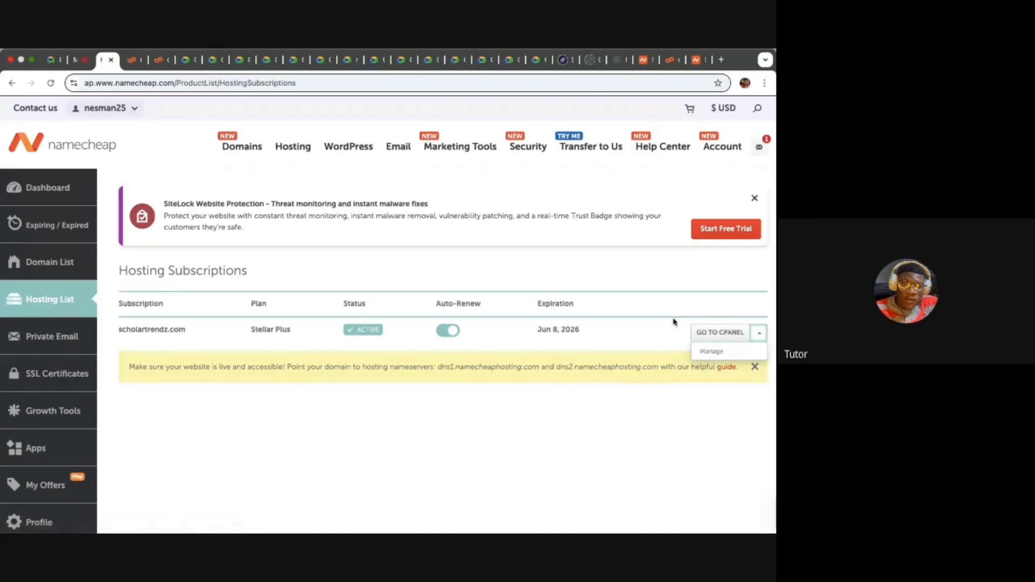
{"action": "scroll", "coordinate": [704, 337], "scroll_direction": "up", "scroll_amount": 5}
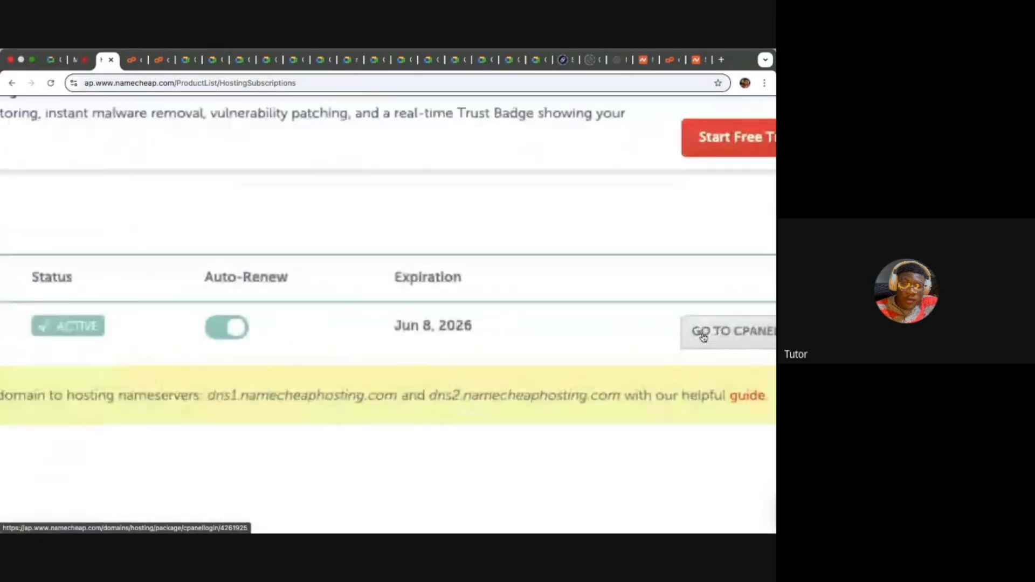
{"action": "scroll", "coordinate": [704, 337], "scroll_direction": "down", "scroll_amount": 5}
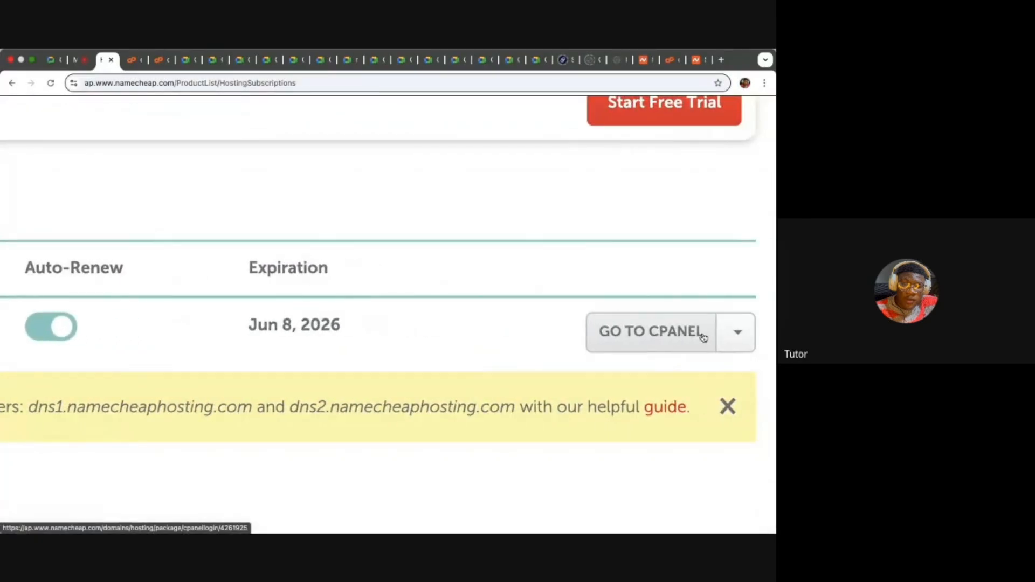
{"action": "left_click", "coordinate": [656, 342]}
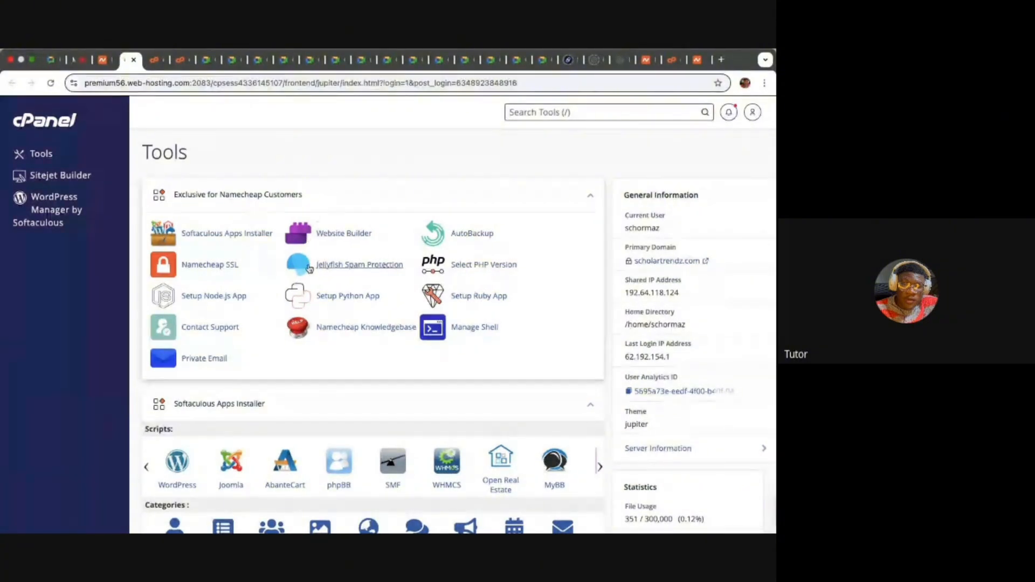
- Look through the cPanel tool sections, including Softaculous Apps Installer, Files, Email, Databases, Domains and Security
{"action": "scroll", "coordinate": [301, 380], "scroll_direction": "down", "scroll_amount": 3}
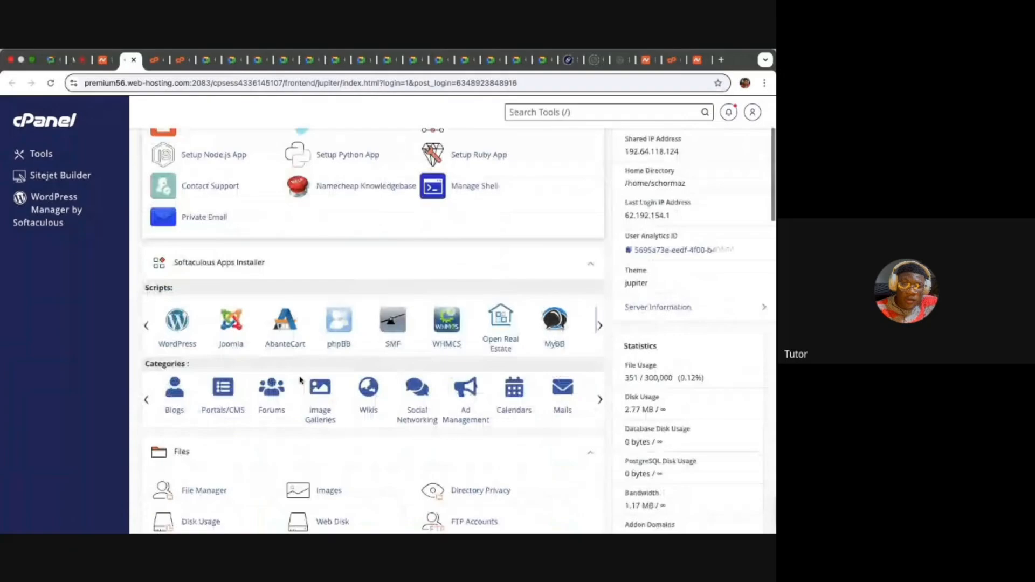
{"action": "scroll", "coordinate": [300, 380], "scroll_direction": "up", "scroll_amount": 3}
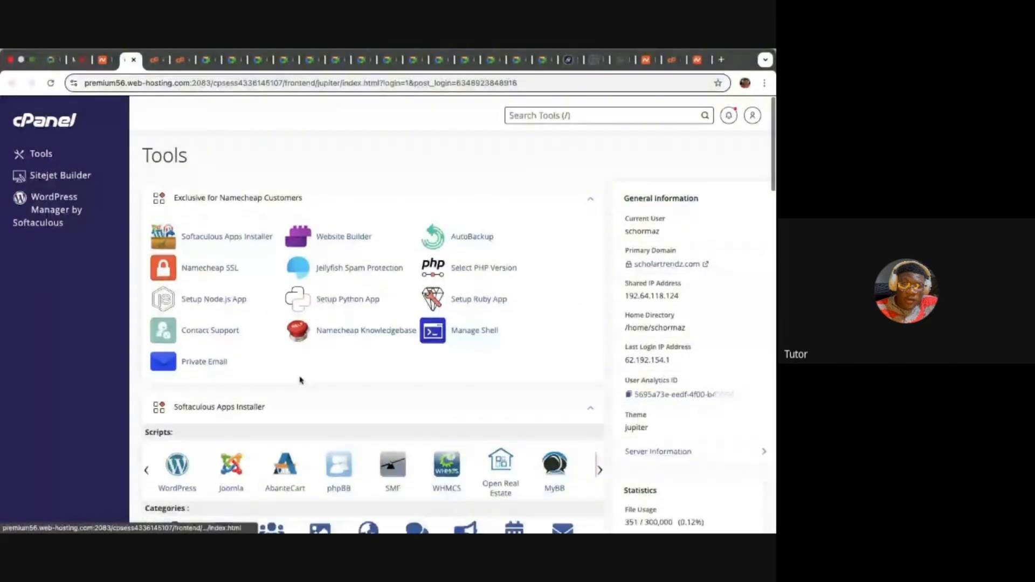
{"action": "scroll", "coordinate": [270, 301], "scroll_direction": "down", "scroll_amount": 2}
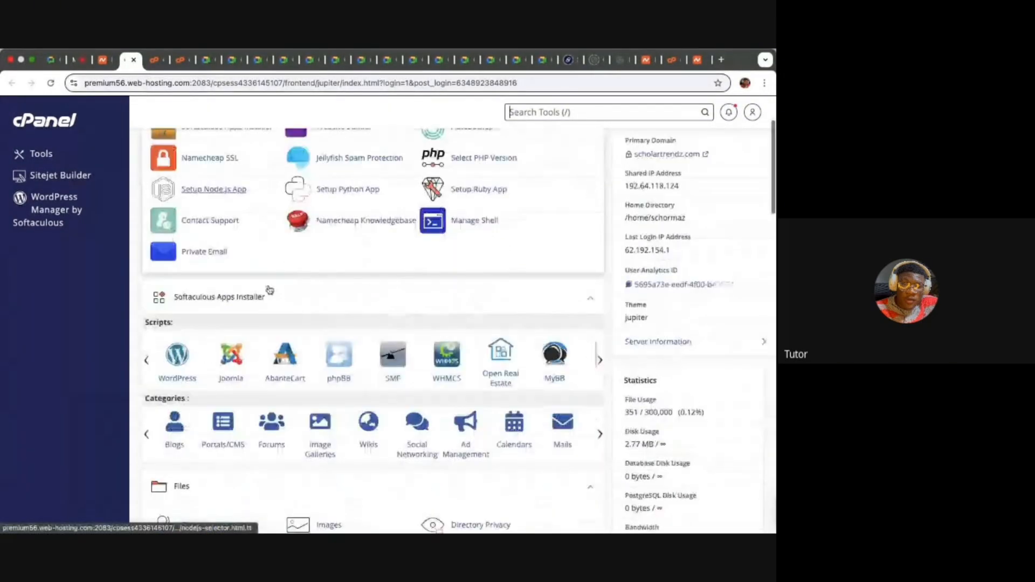
{"action": "scroll", "coordinate": [269, 290], "scroll_direction": "down", "scroll_amount": 1}
{"action": "scroll", "coordinate": [254, 270], "scroll_direction": "down", "scroll_amount": 4}
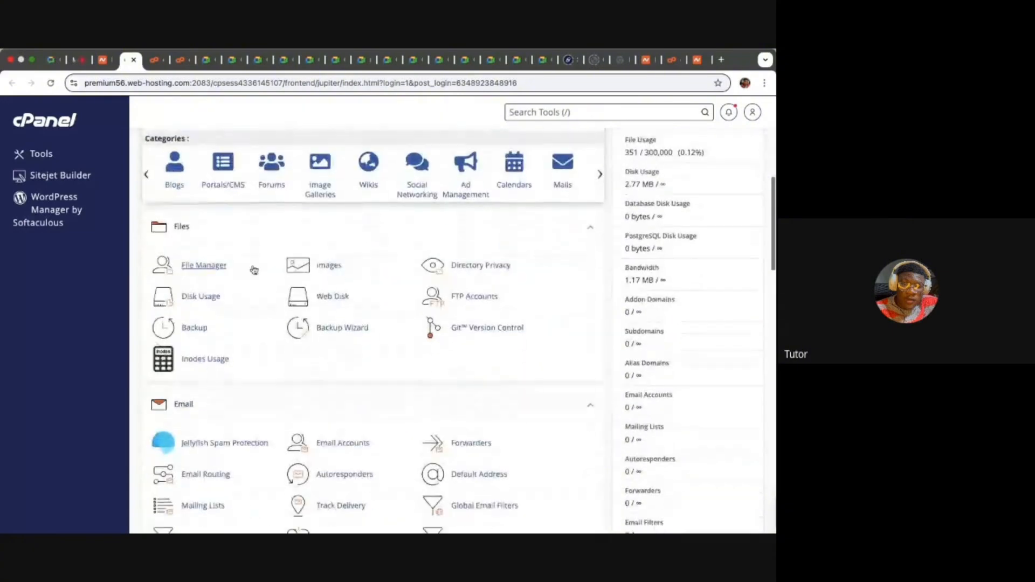
{"action": "scroll", "coordinate": [200, 238], "scroll_direction": "down", "scroll_amount": 5}
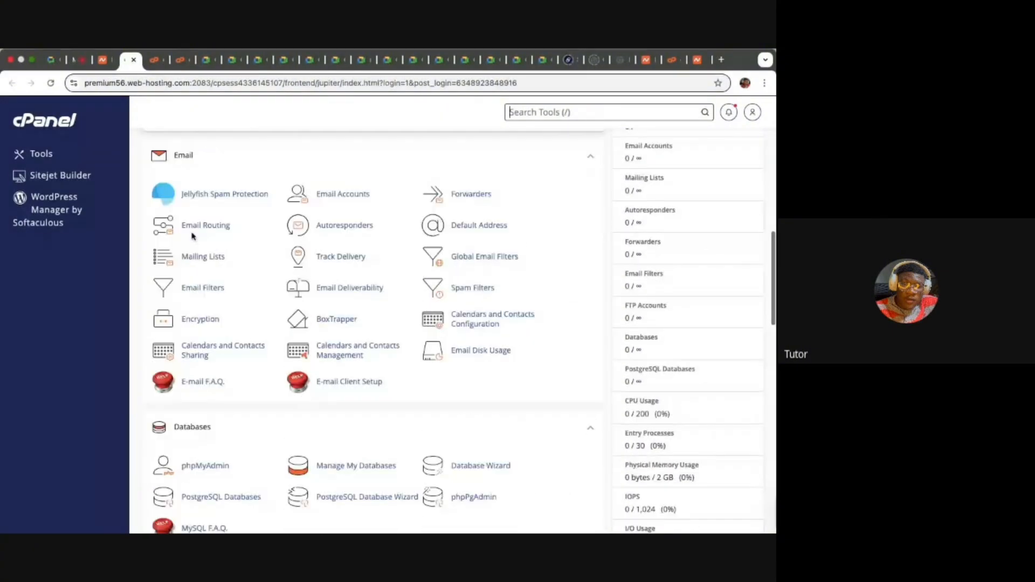
{"action": "scroll", "coordinate": [193, 236], "scroll_direction": "down", "scroll_amount": 4}
{"action": "scroll", "coordinate": [231, 296], "scroll_direction": "down", "scroll_amount": 6}
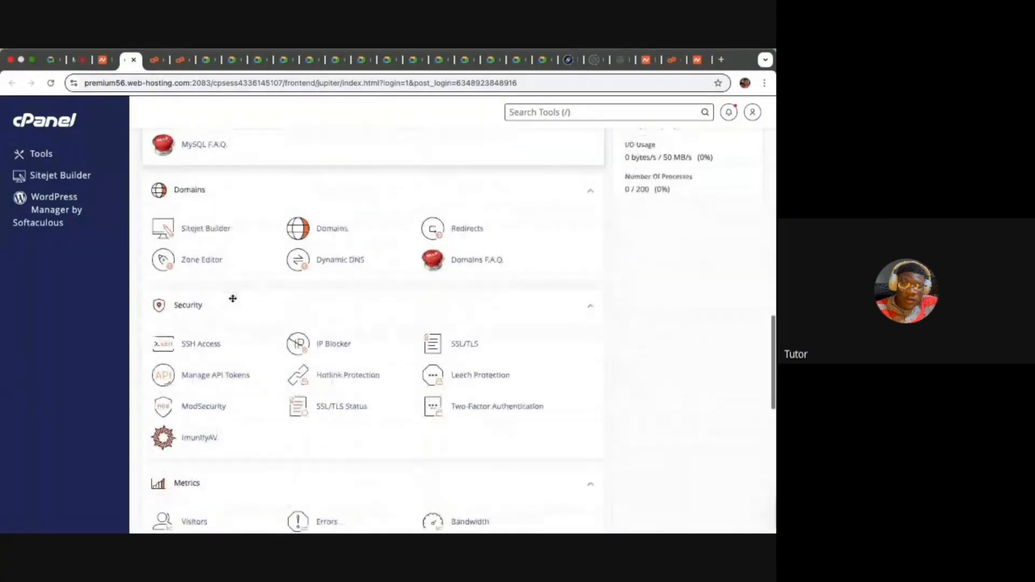
{"action": "scroll", "coordinate": [233, 299], "scroll_direction": "down", "scroll_amount": 1}
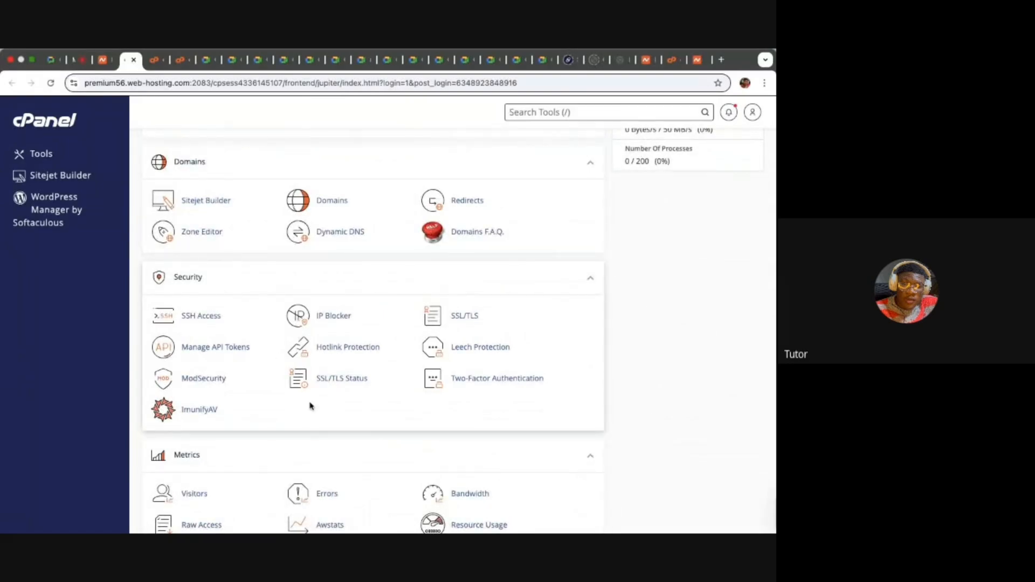
{"action": "scroll", "coordinate": [310, 405], "scroll_direction": "up", "scroll_amount": 12}
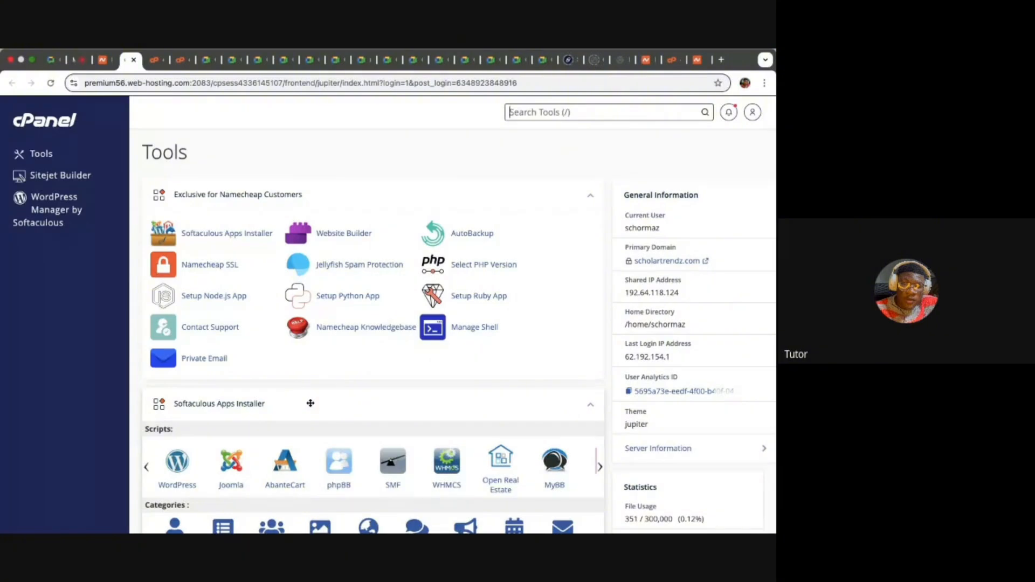
{"action": "key", "text": "slash"}
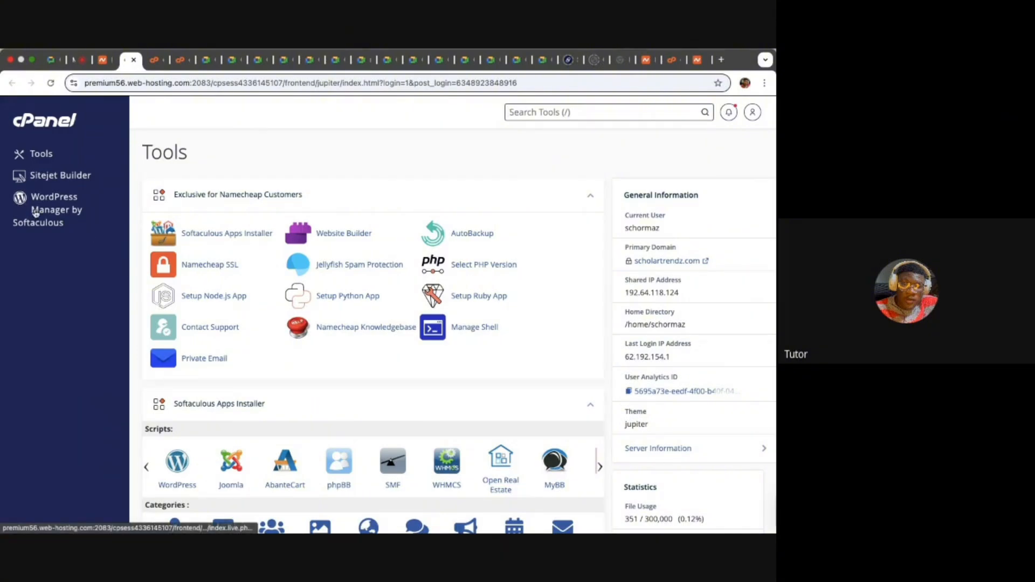
- Open WordPress Manager by Softaculous and dismiss the Featured WordPress Plugins offer
{"action": "scroll", "coordinate": [35, 214], "scroll_direction": "up", "scroll_amount": 5}
{"action": "scroll", "coordinate": [36, 214], "scroll_direction": "up", "scroll_amount": 2}
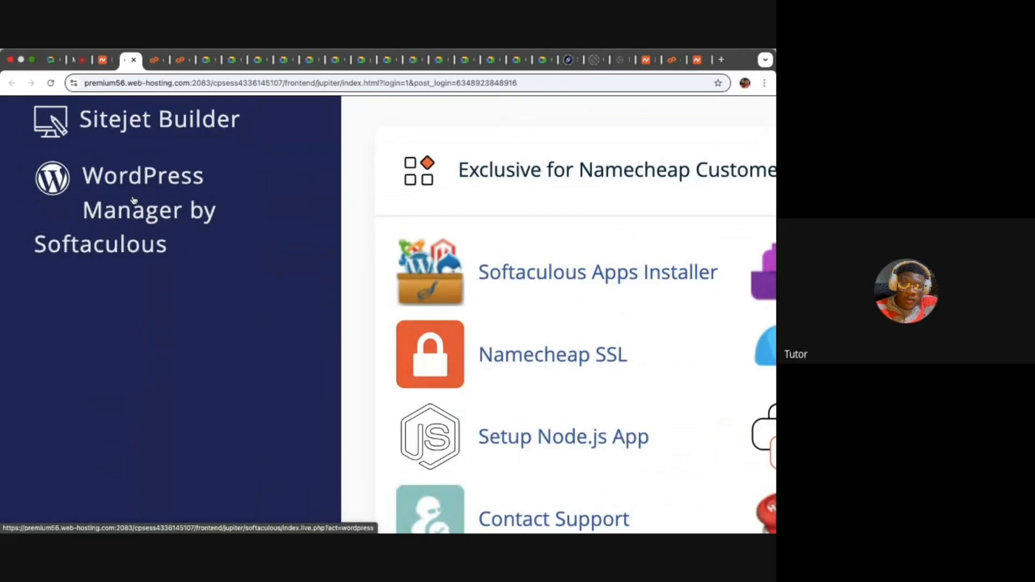
{"action": "scroll", "coordinate": [134, 200], "scroll_direction": "down", "scroll_amount": 5}
{"action": "scroll", "coordinate": [337, 323], "scroll_direction": "down", "scroll_amount": 3}
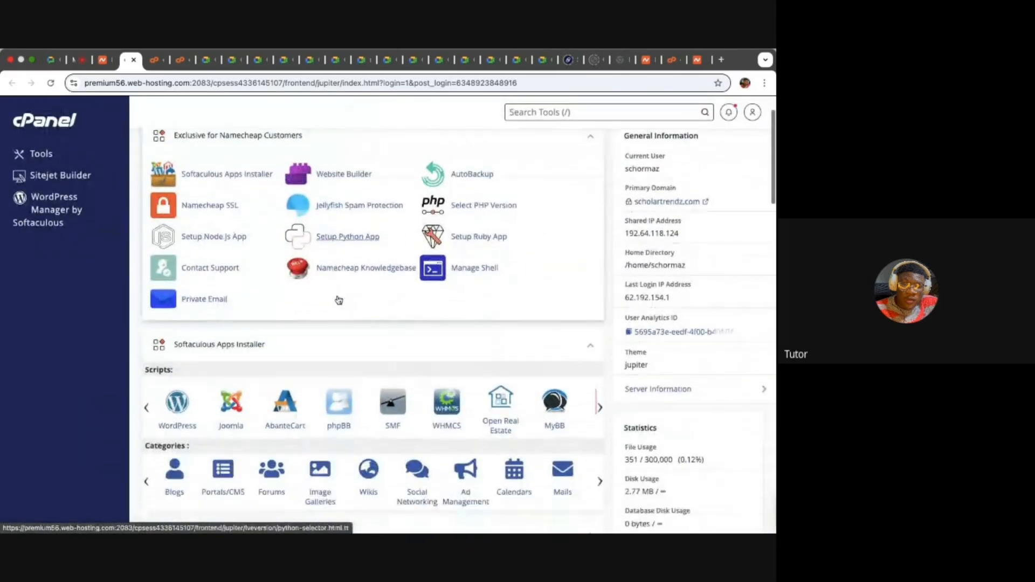
{"action": "scroll", "coordinate": [339, 301], "scroll_direction": "down", "scroll_amount": 20}
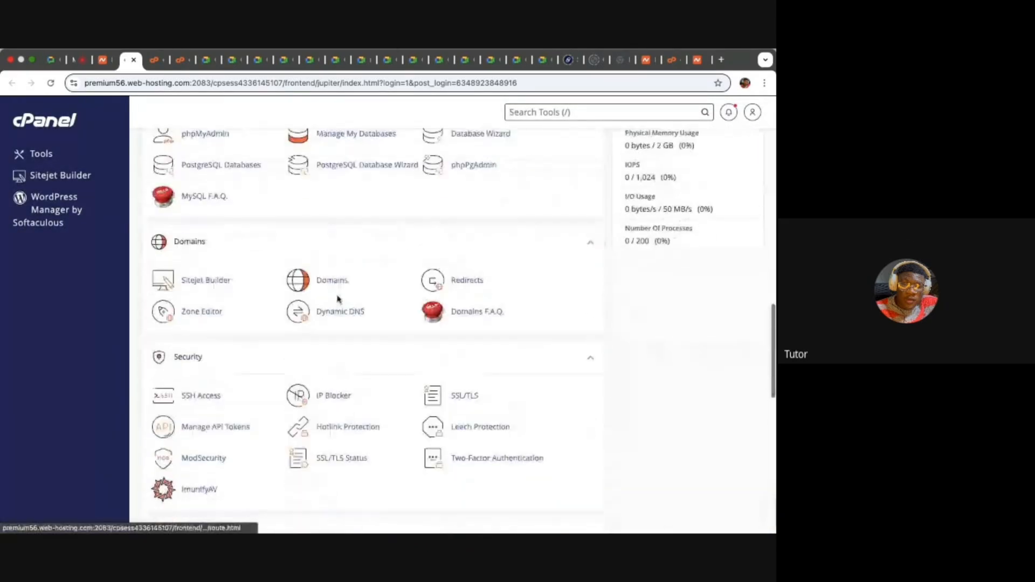
{"action": "scroll", "coordinate": [339, 299], "scroll_direction": "down", "scroll_amount": 4}
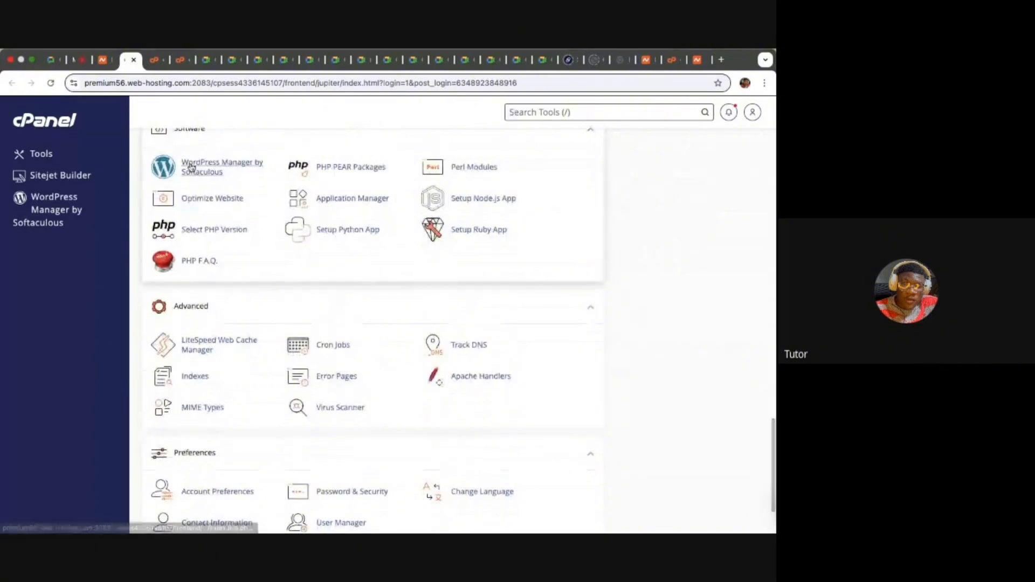
{"action": "scroll", "coordinate": [190, 167], "scroll_direction": "up", "scroll_amount": 2}
{"action": "scroll", "coordinate": [191, 167], "scroll_direction": "down", "scroll_amount": 2}
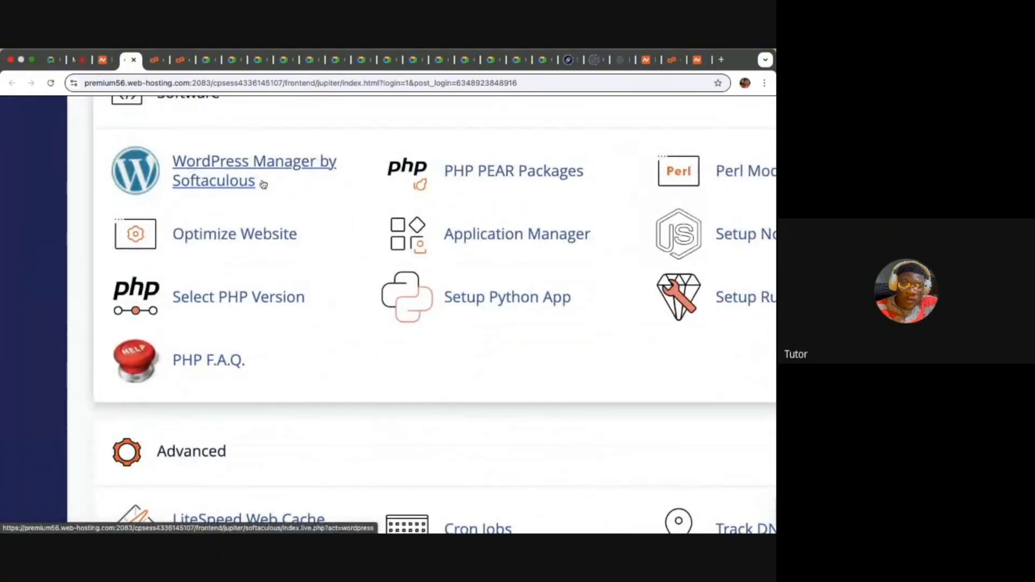
{"action": "scroll", "coordinate": [263, 185], "scroll_direction": "up", "scroll_amount": 20}
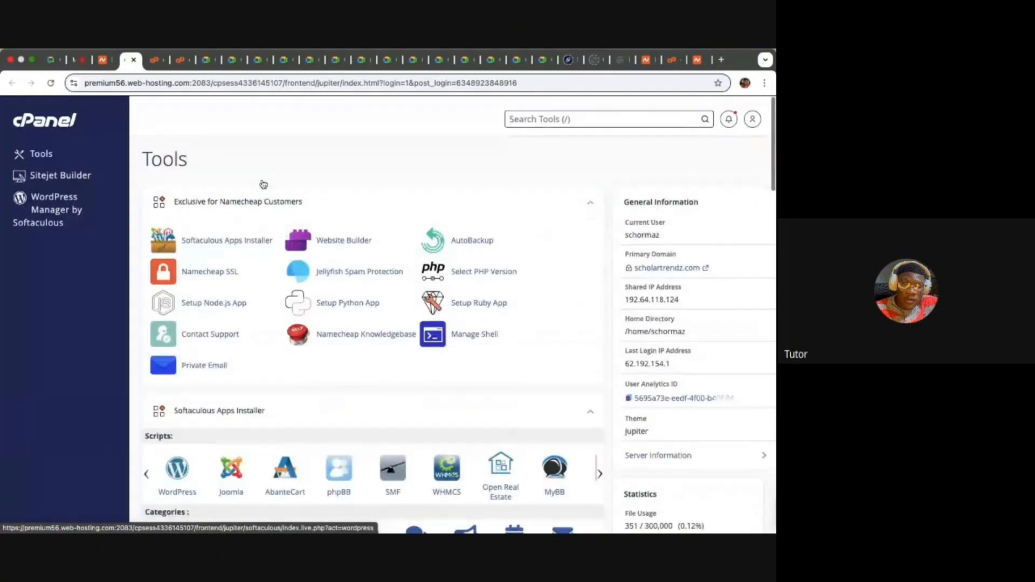
{"action": "scroll", "coordinate": [263, 184], "scroll_direction": "down", "scroll_amount": 1}
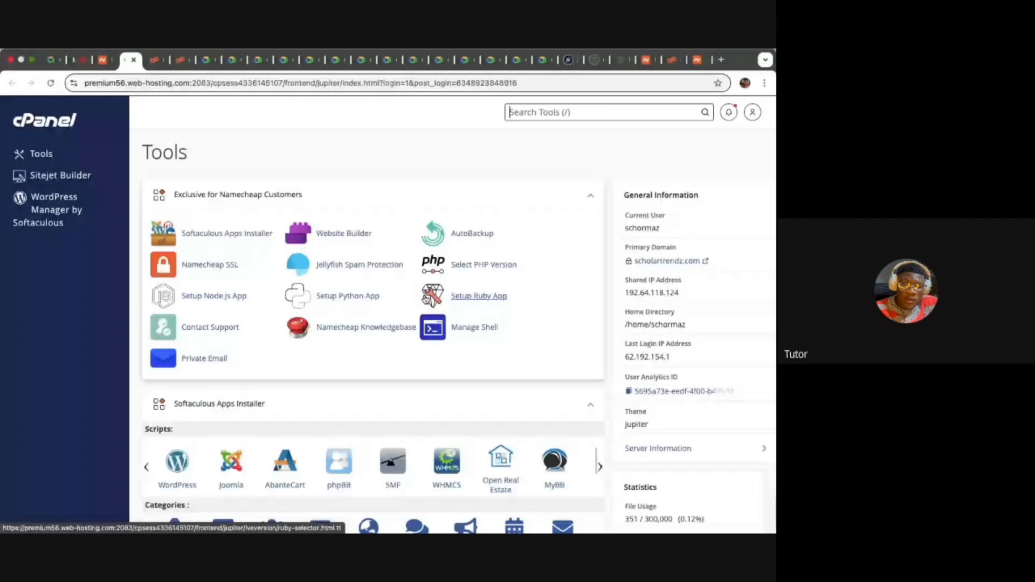
{"action": "left_click", "coordinate": [44, 208]}
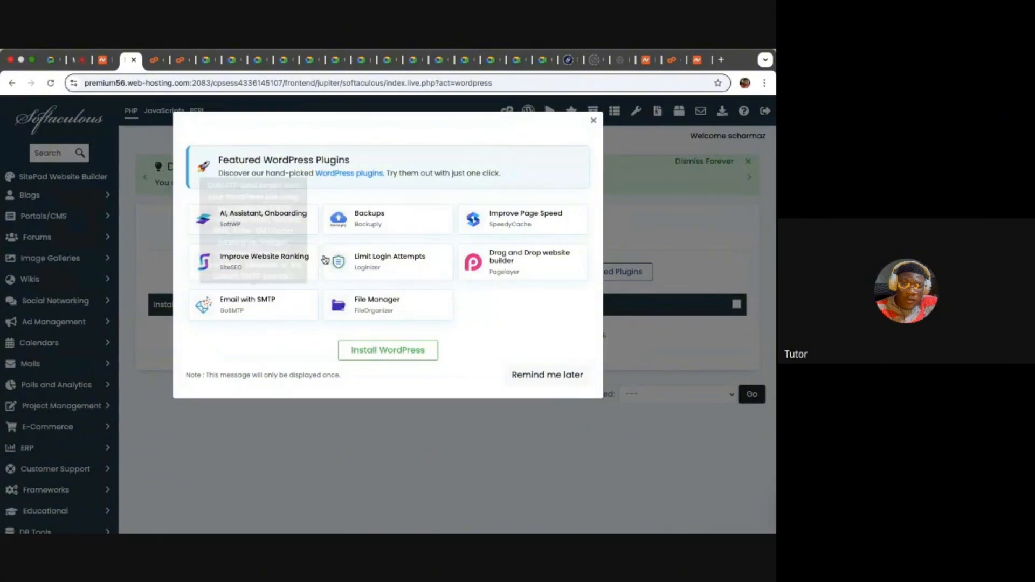
{"action": "left_click", "coordinate": [592, 123]}
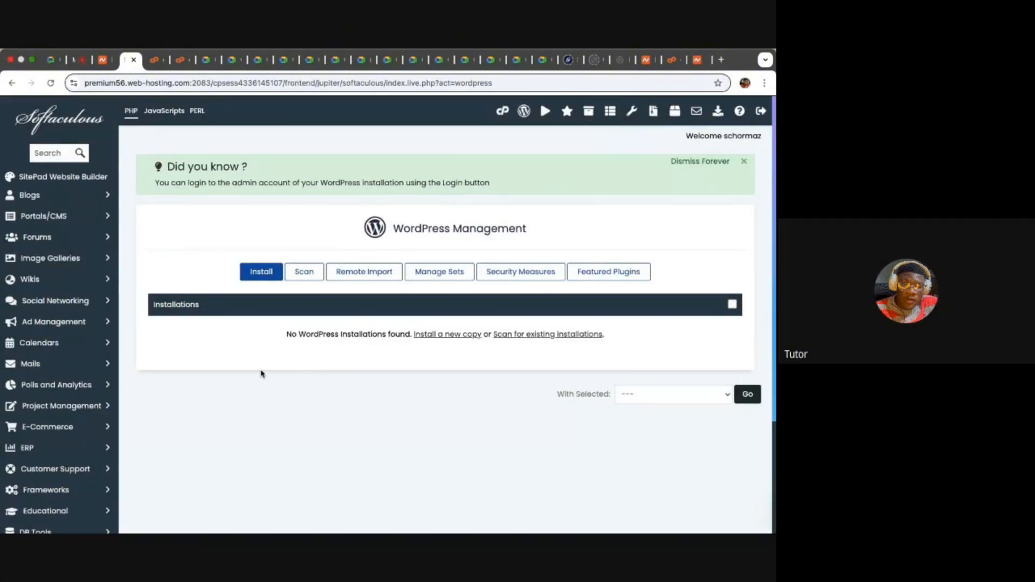
- Check the WordPress Management page for existing WordPress installations
{"action": "left_click_drag", "start_coordinate": [650, 349], "coordinate": [254, 338]}
{"action": "scroll", "coordinate": [254, 339], "scroll_direction": "up", "scroll_amount": 5}
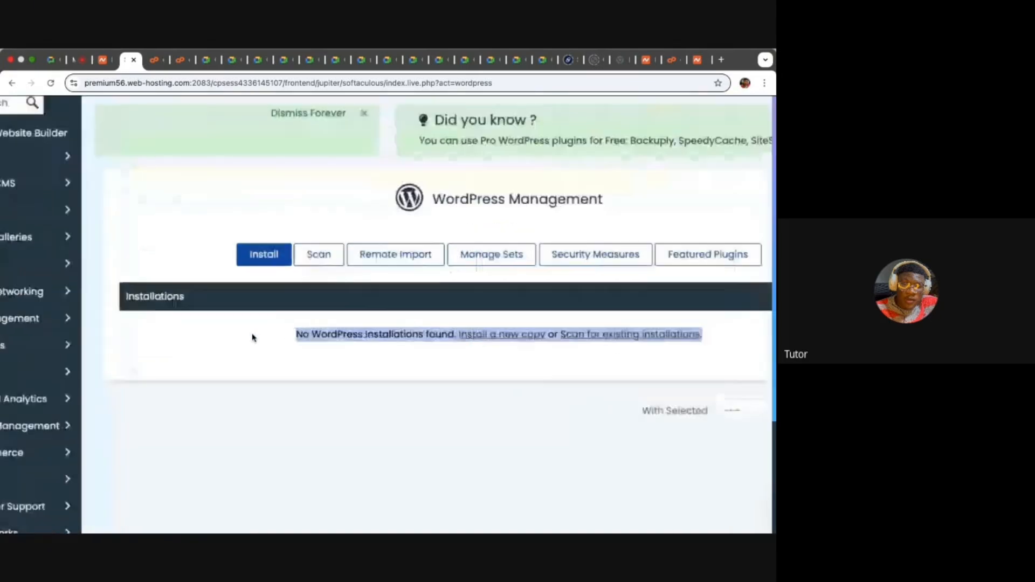
{"action": "scroll", "coordinate": [254, 338], "scroll_direction": "down", "scroll_amount": 5}
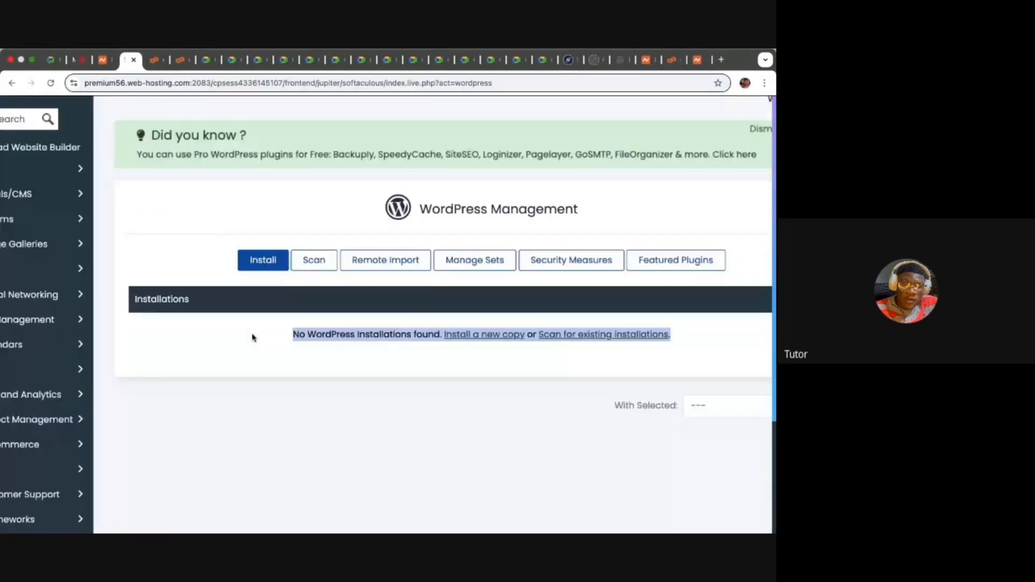
{"action": "scroll", "coordinate": [254, 338], "scroll_direction": "down", "scroll_amount": 3}
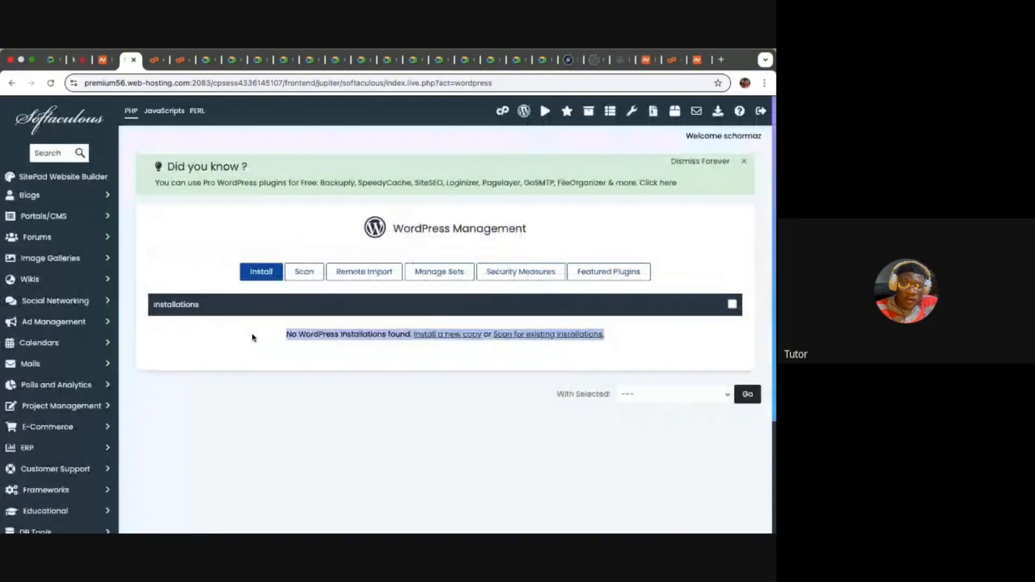
{"action": "left_click", "coordinate": [216, 250]}
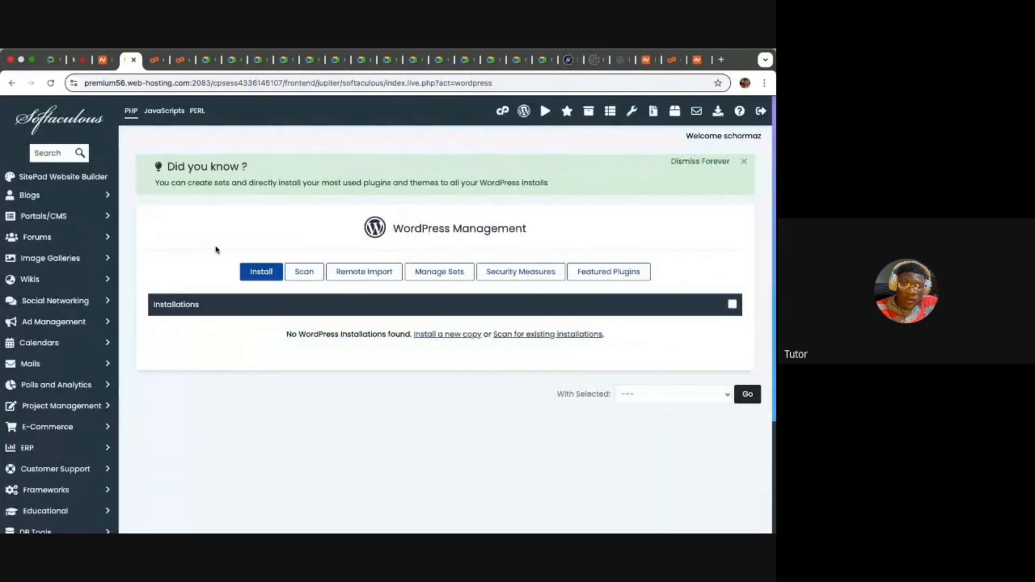
- Open the WordPress installation form from the WordPress Management page
{"action": "scroll", "coordinate": [215, 250], "scroll_direction": "up", "scroll_amount": 5}
{"action": "left_click", "coordinate": [335, 318]}
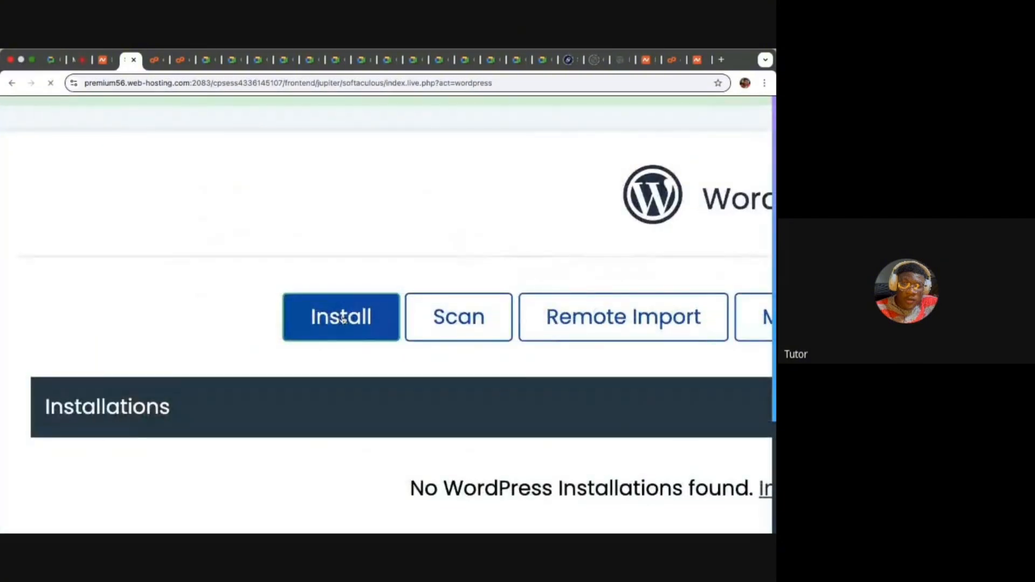
{"action": "scroll", "coordinate": [335, 318], "scroll_direction": "down", "scroll_amount": 3}
{"action": "scroll", "coordinate": [335, 318], "scroll_direction": "down", "scroll_amount": 3}
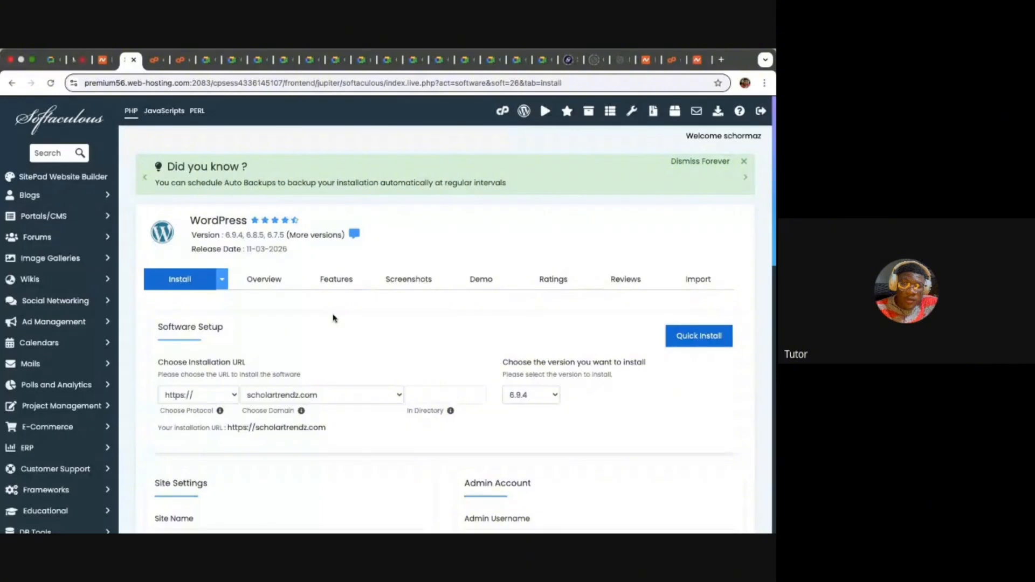
- Look through the WordPress installation form, including Software Setup, Site Settings, Admin Account, Select Plugins and Extended Settings
{"action": "scroll", "coordinate": [285, 243], "scroll_direction": "down", "scroll_amount": 2}
{"action": "scroll", "coordinate": [285, 243], "scroll_direction": "down", "scroll_amount": 2}
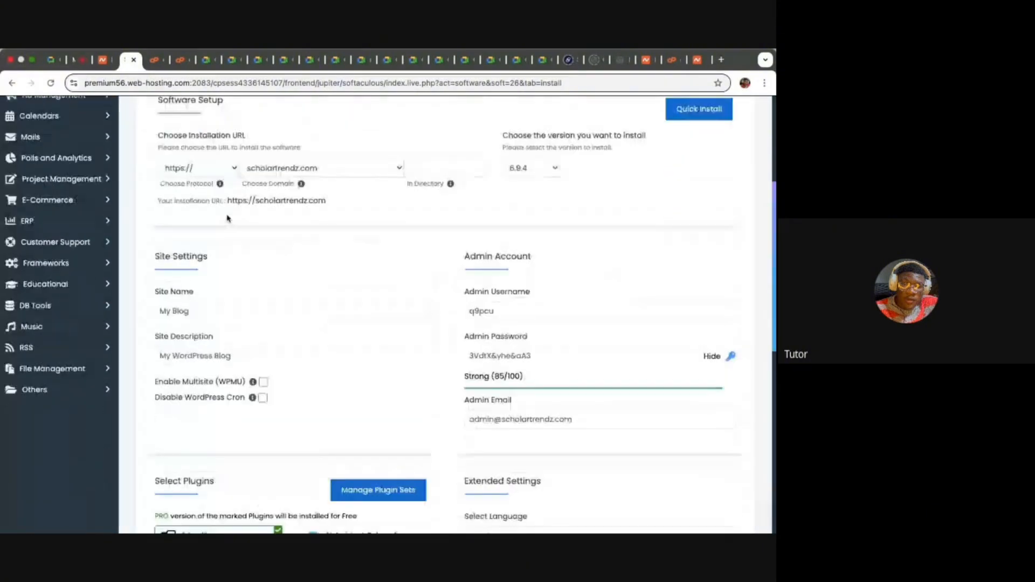
{"action": "scroll", "coordinate": [209, 278], "scroll_direction": "down", "scroll_amount": 3}
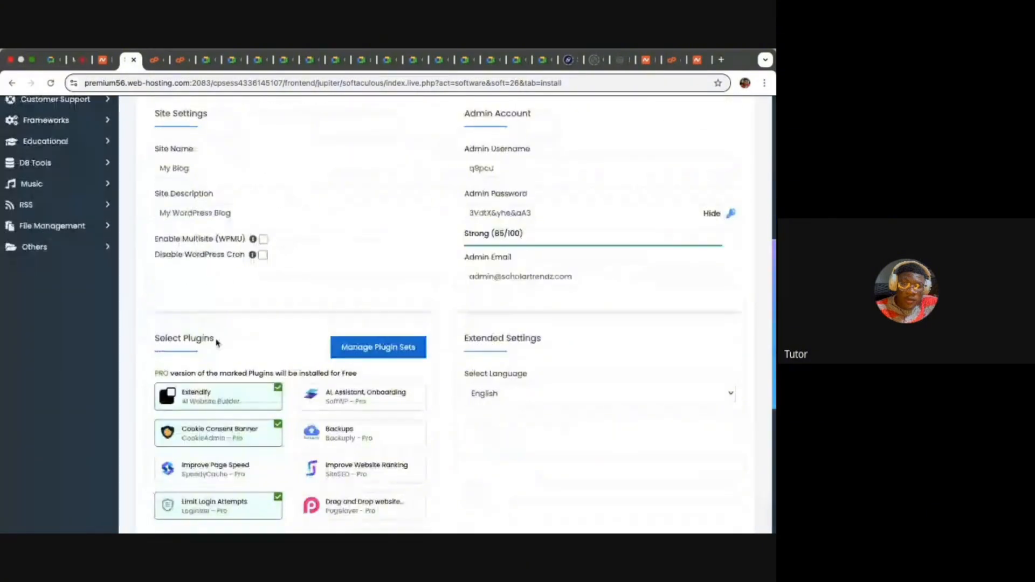
{"action": "scroll", "coordinate": [199, 340], "scroll_direction": "down", "scroll_amount": 4}
{"action": "scroll", "coordinate": [291, 397], "scroll_direction": "down", "scroll_amount": 1}
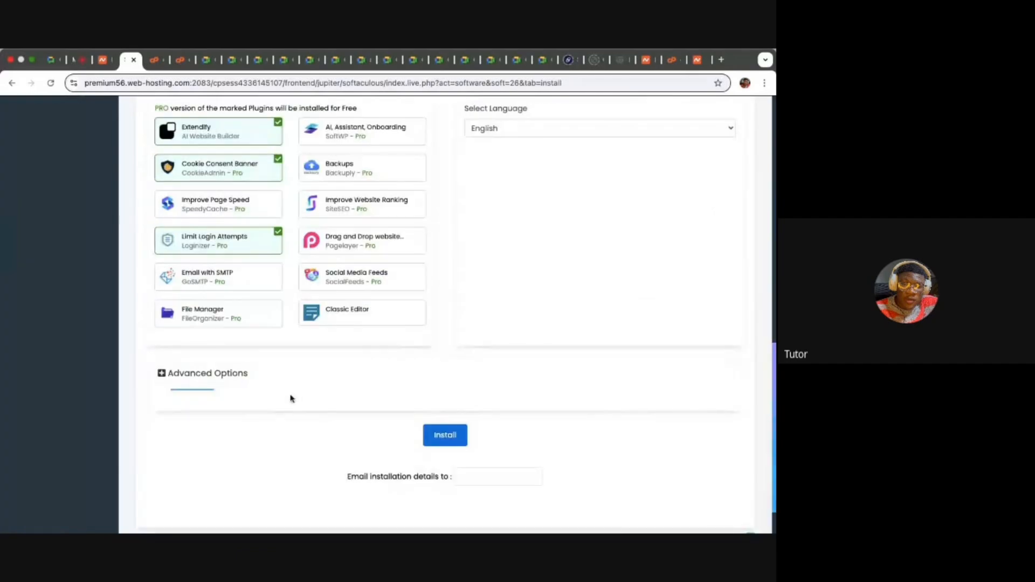
{"action": "scroll", "coordinate": [228, 388], "scroll_direction": "up", "scroll_amount": 12}
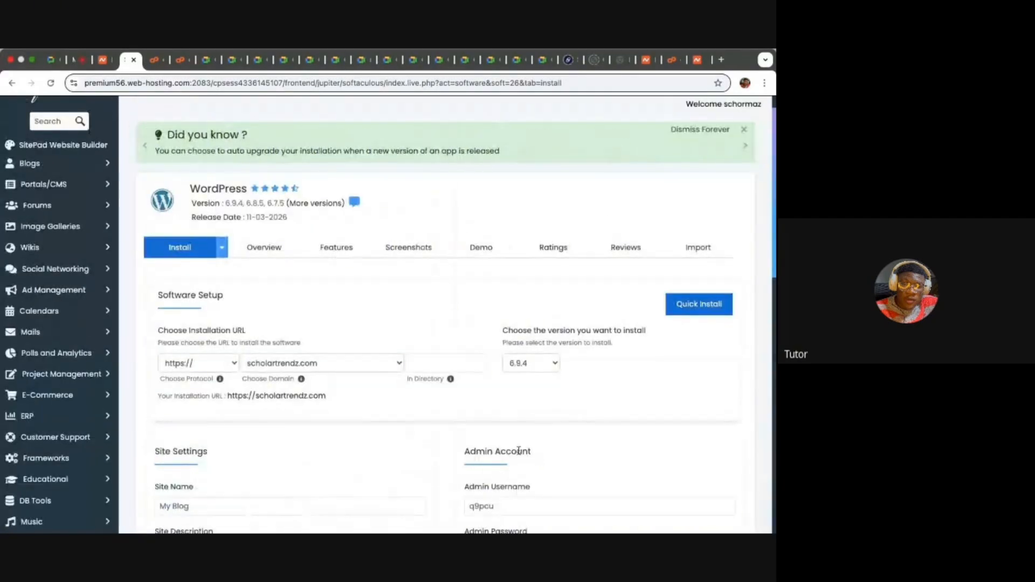
{"action": "scroll", "coordinate": [509, 473], "scroll_direction": "down", "scroll_amount": 6}
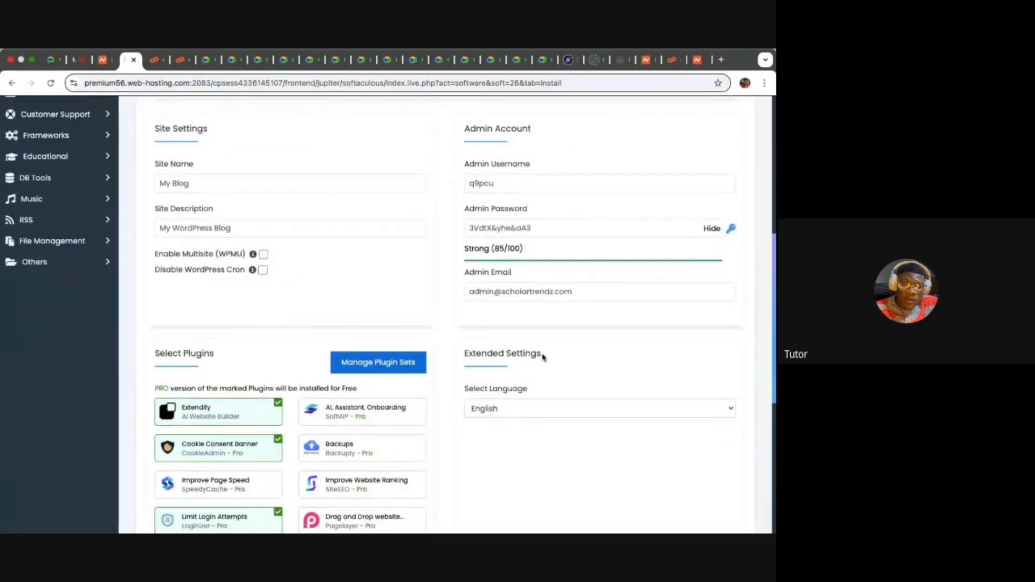
{"action": "scroll", "coordinate": [547, 357], "scroll_direction": "up", "scroll_amount": 7}
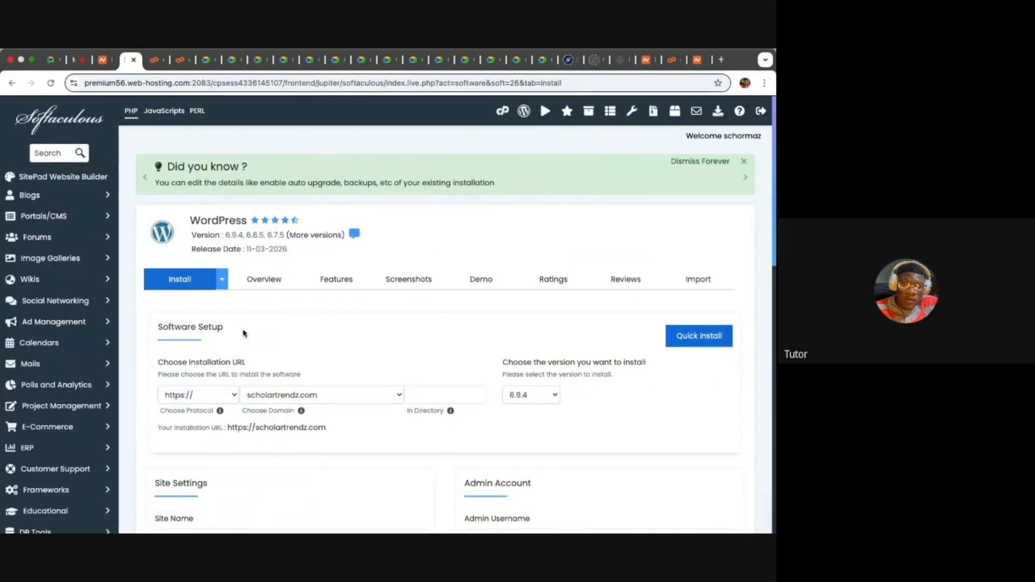
{"action": "left_click_drag", "start_coordinate": [244, 334], "coordinate": [156, 324]}
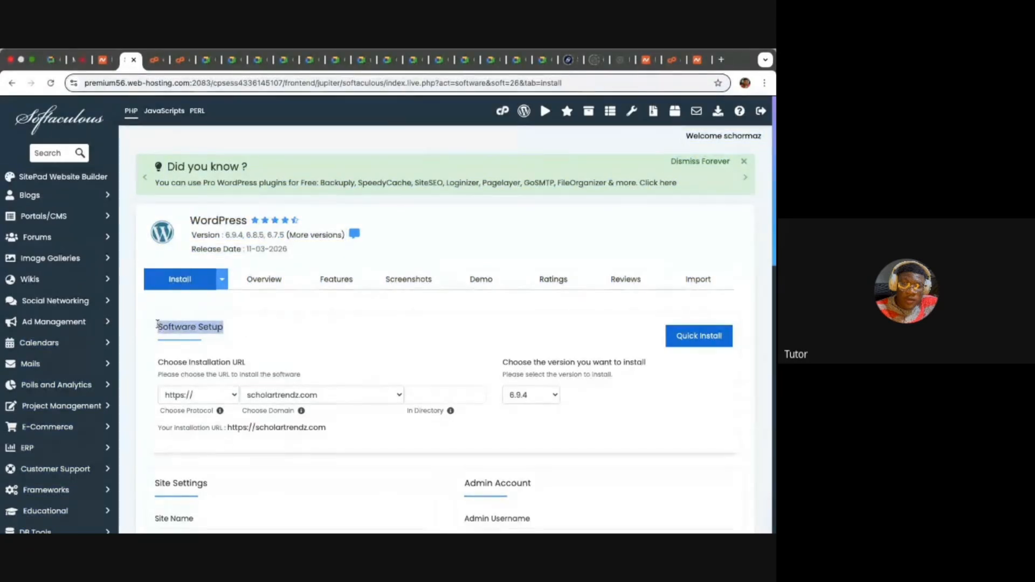
{"action": "scroll", "coordinate": [157, 325], "scroll_direction": "up", "scroll_amount": 5}
{"action": "scroll", "coordinate": [157, 324], "scroll_direction": "down", "scroll_amount": 2}
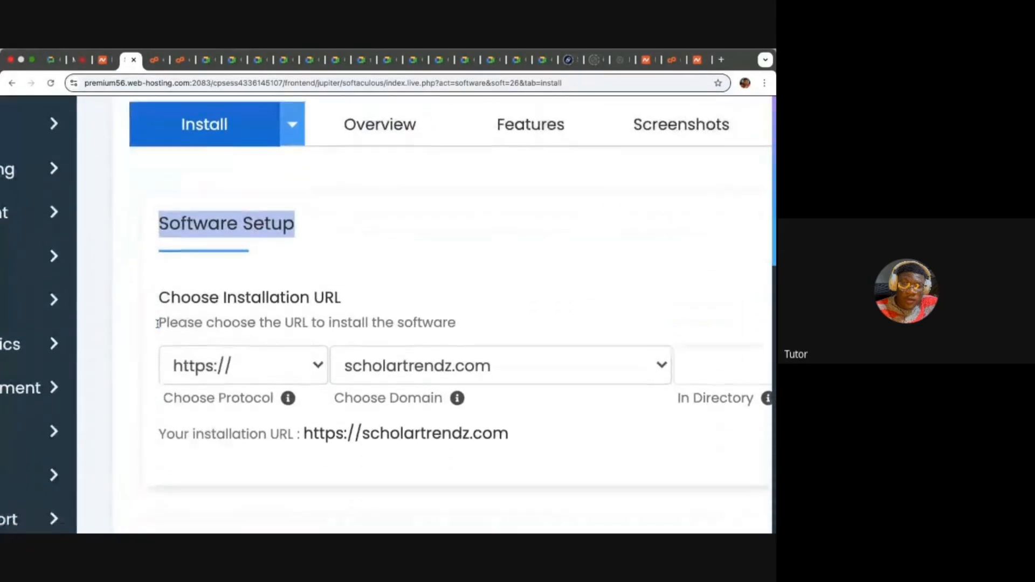
{"action": "scroll", "coordinate": [157, 324], "scroll_direction": "down", "scroll_amount": 1}
{"action": "left_click", "coordinate": [295, 325]}
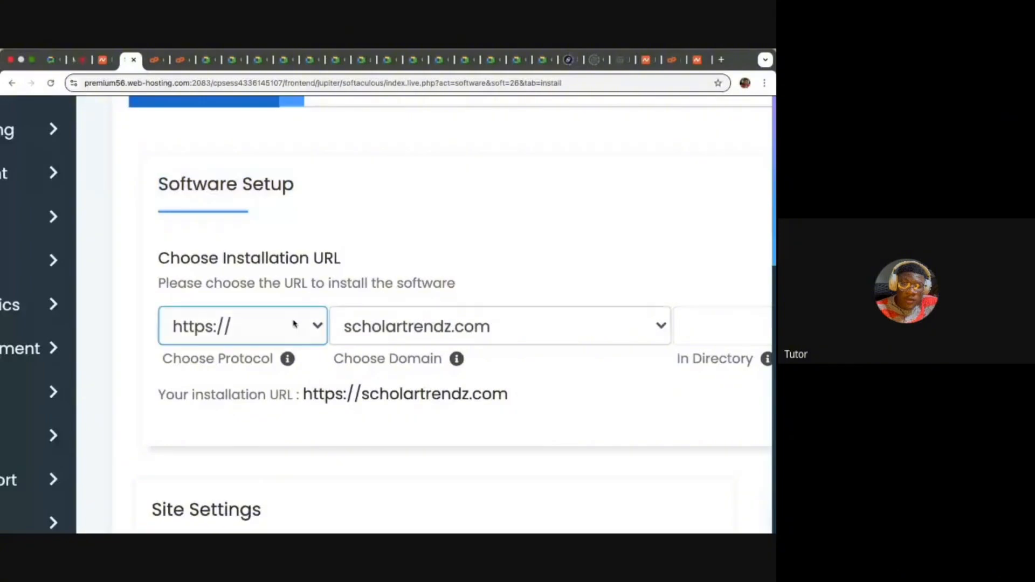
{"action": "scroll", "coordinate": [285, 334], "scroll_direction": "up", "scroll_amount": 2}
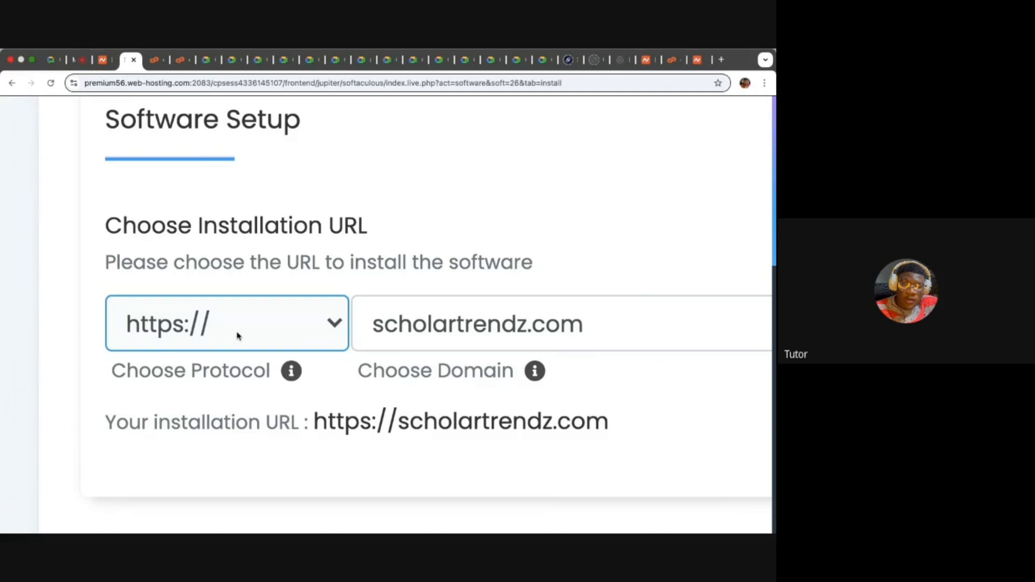
{"action": "left_click", "coordinate": [238, 336]}
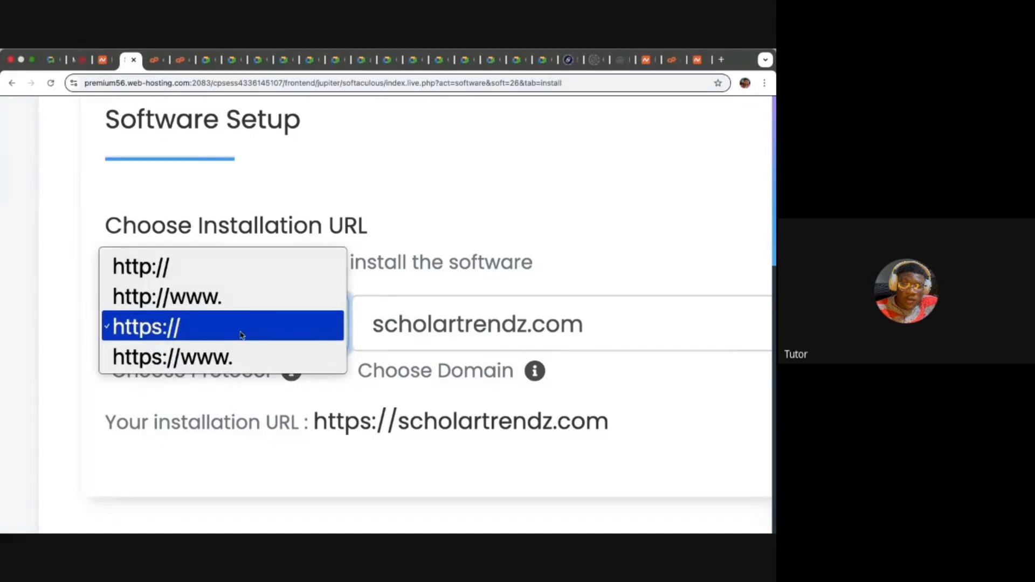
{"action": "left_click", "coordinate": [242, 336]}
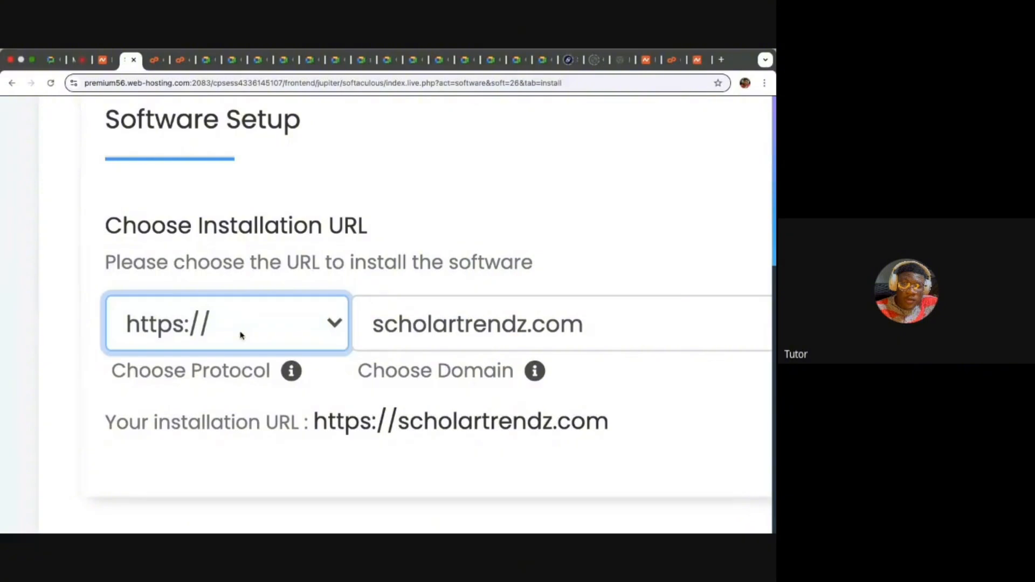
- Keep scholartrendz.com as the installation domain and check the resulting installation URL
{"action": "left_click", "coordinate": [405, 324]}
{"action": "left_click", "coordinate": [462, 330]}
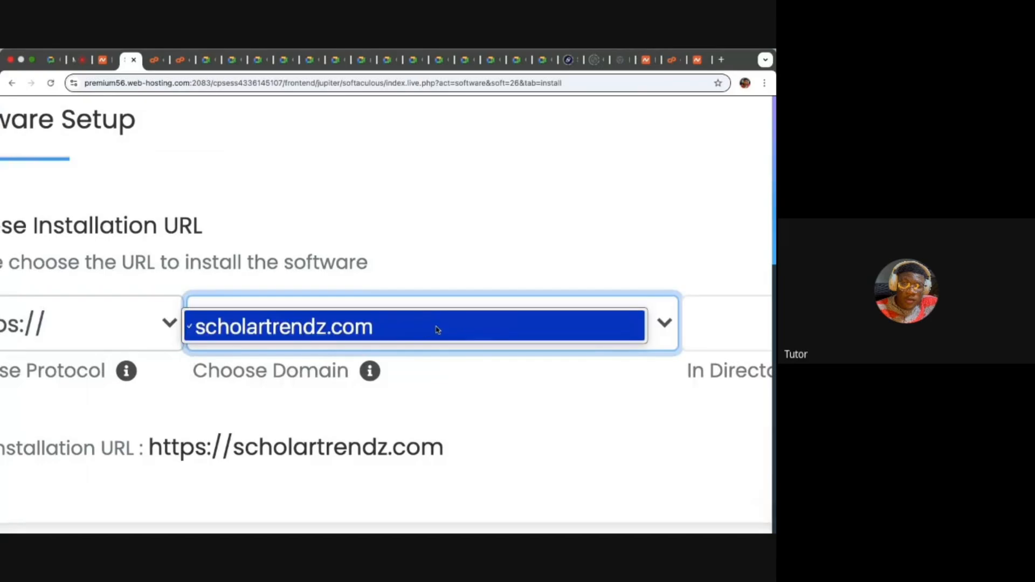
{"action": "left_click", "coordinate": [534, 407]}
{"action": "scroll", "coordinate": [534, 406], "scroll_direction": "down", "scroll_amount": 3}
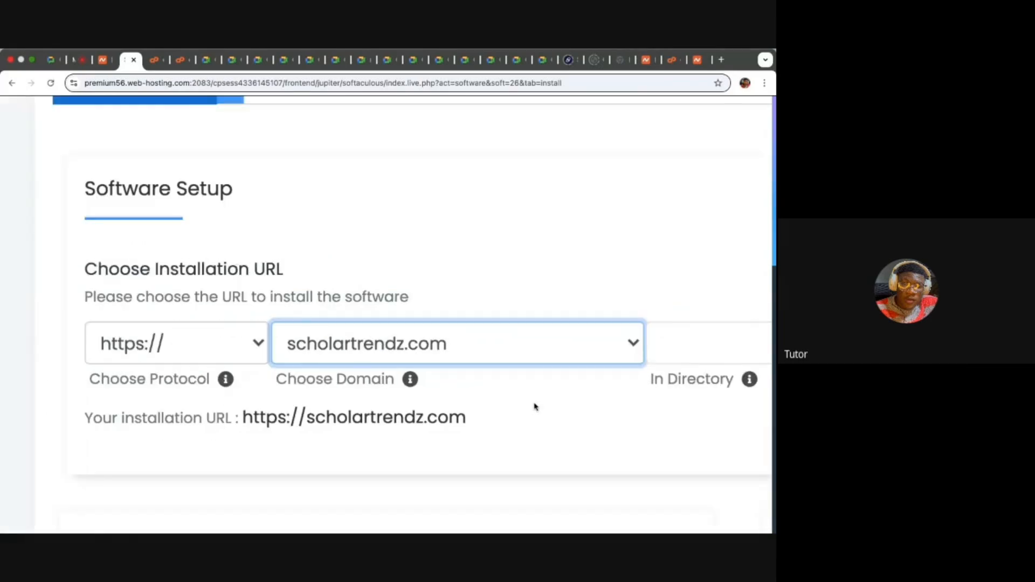
{"action": "scroll", "coordinate": [534, 407], "scroll_direction": "down", "scroll_amount": 2}
{"action": "scroll", "coordinate": [534, 407], "scroll_direction": "down", "scroll_amount": 1}
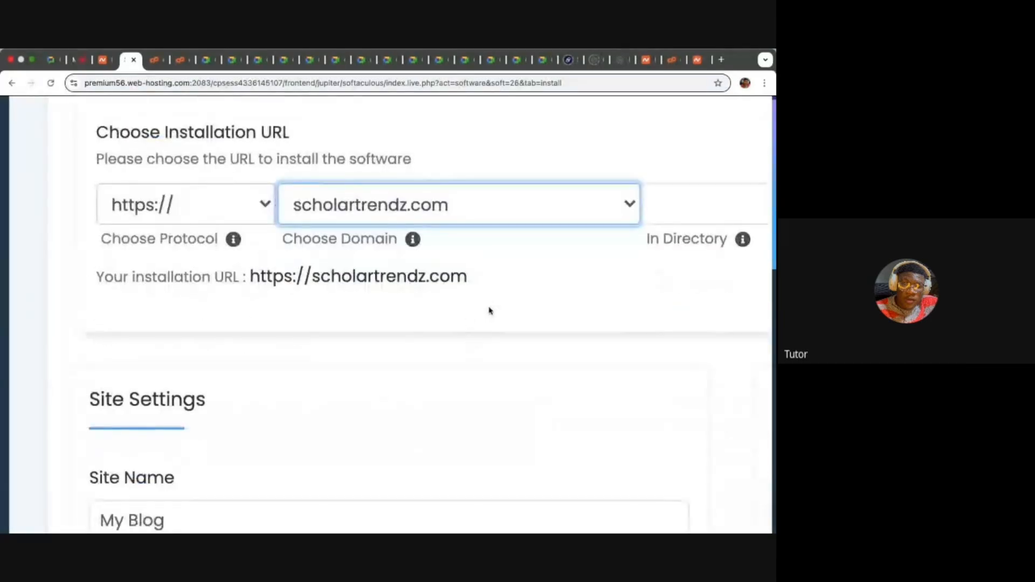
{"action": "key", "text": "Tab"}
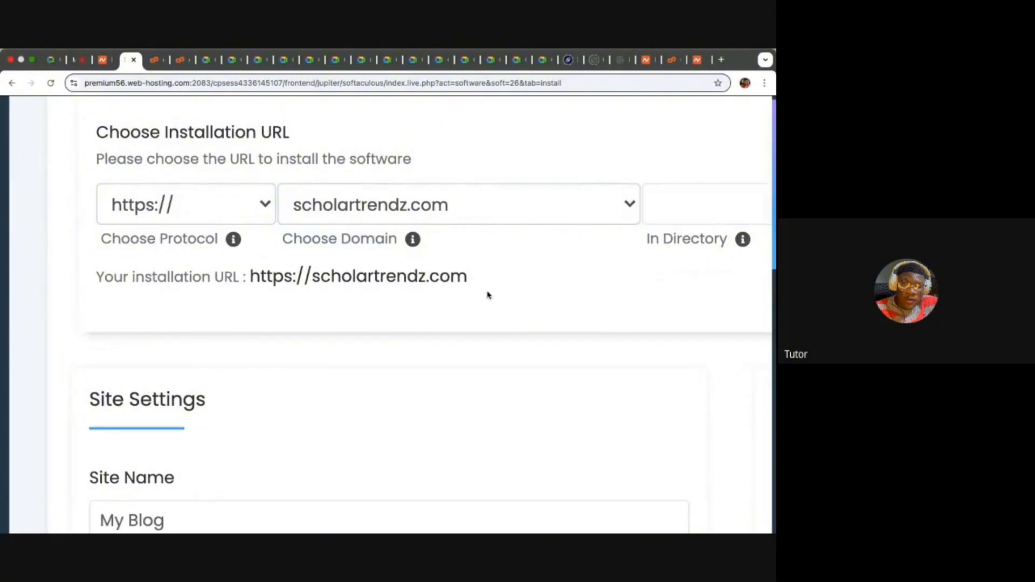
{"action": "left_click_drag", "start_coordinate": [467, 279], "coordinate": [246, 276]}
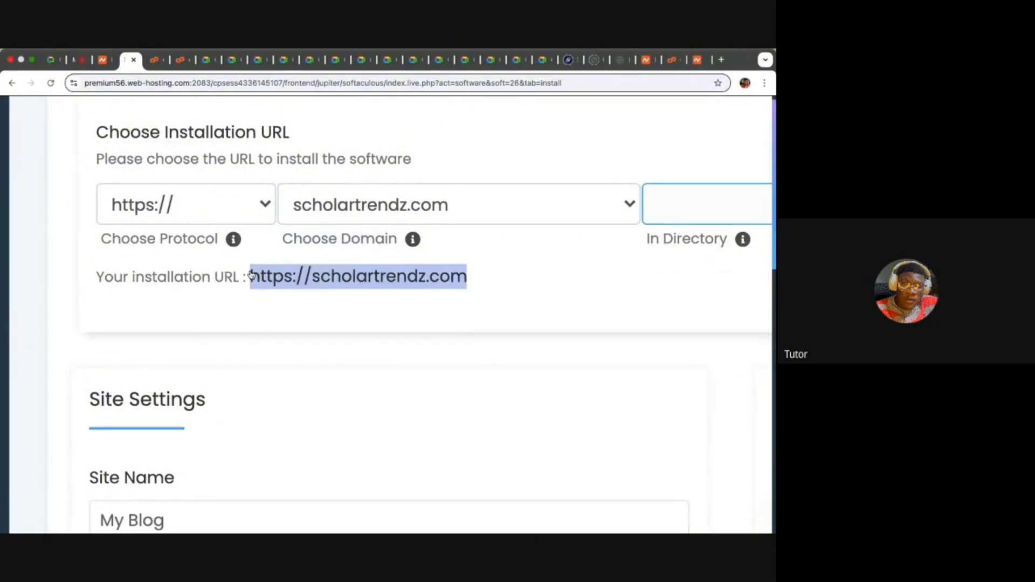
{"action": "scroll", "coordinate": [356, 288], "scroll_direction": "up", "scroll_amount": 1}
{"action": "scroll", "coordinate": [354, 288], "scroll_direction": "up", "scroll_amount": 1}
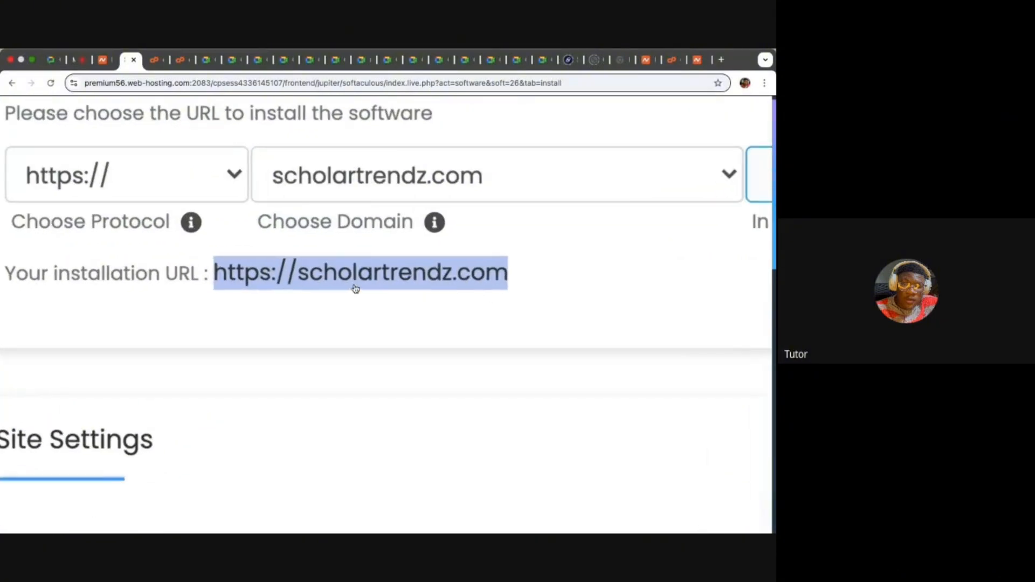
{"action": "scroll", "coordinate": [354, 289], "scroll_direction": "down", "scroll_amount": 3}
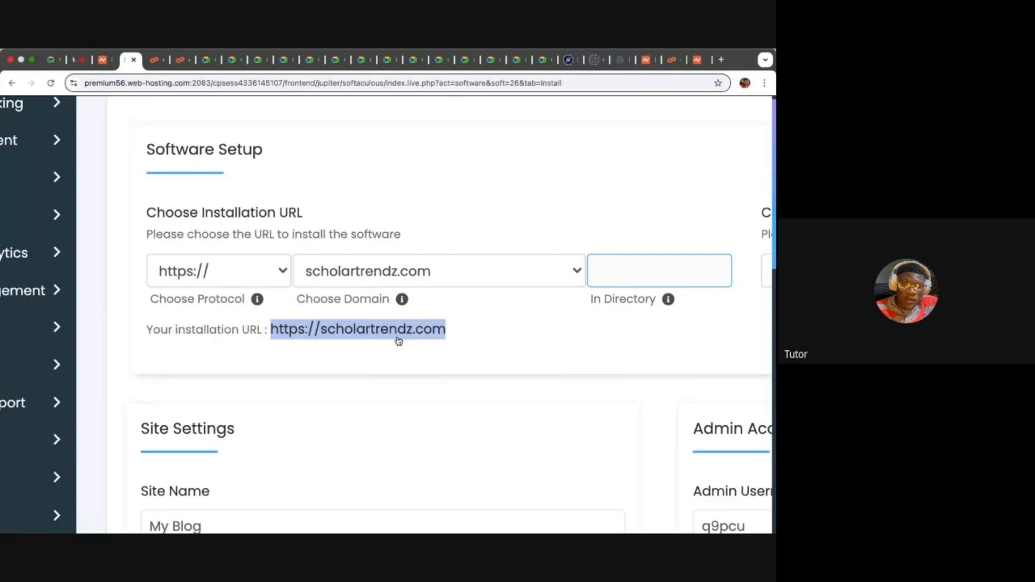
{"action": "left_click", "coordinate": [488, 342]}
- Set the installation directory to wp in lowercase and check its effect on the installation URL
{"action": "left_click", "coordinate": [622, 276]}
{"action": "scroll", "coordinate": [622, 276], "scroll_direction": "right", "scroll_amount": 3}
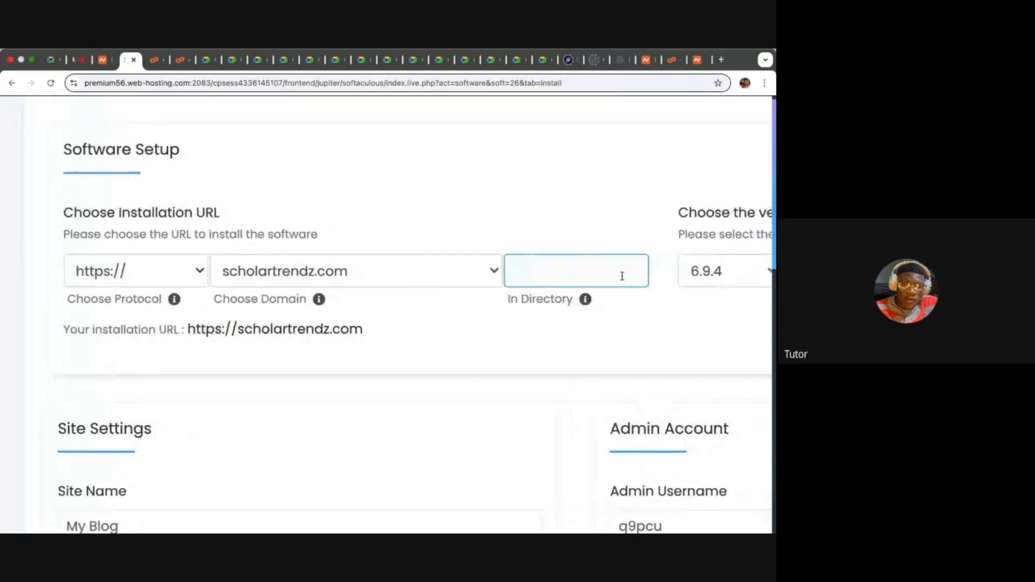
{"action": "scroll", "coordinate": [521, 275], "scroll_direction": "up", "scroll_amount": 1}
{"action": "scroll", "coordinate": [522, 274], "scroll_direction": "up", "scroll_amount": 1}
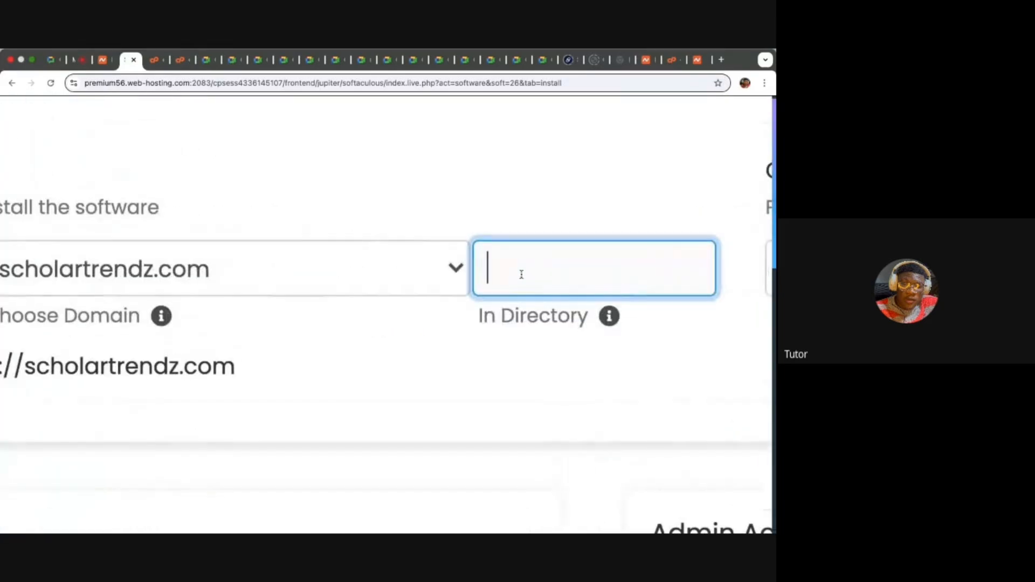
{"action": "type", "text": "Wp"}
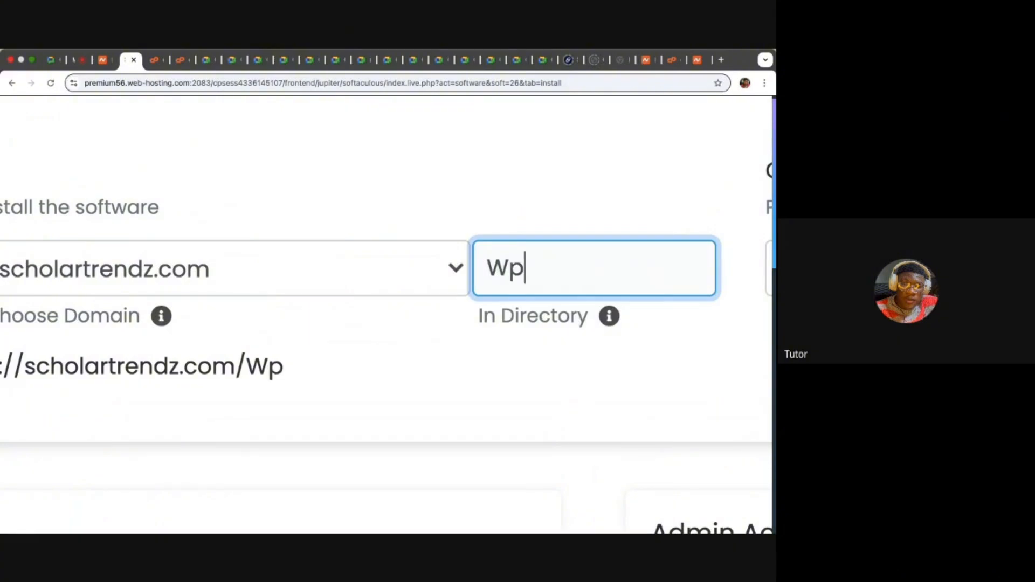
{"action": "key", "text": "BackSpace"}
{"action": "key", "text": "BackSpace"}
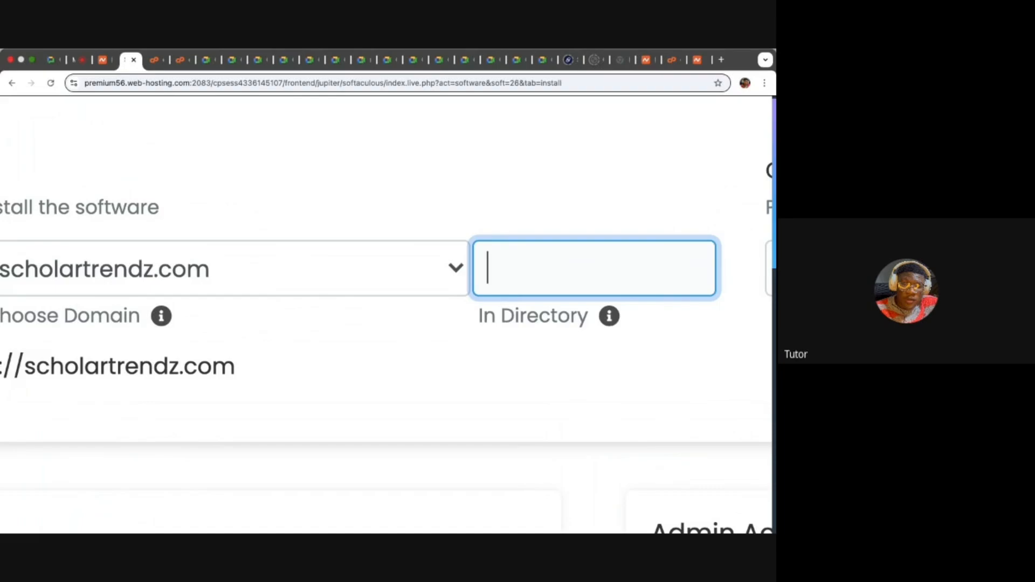
{"action": "type", "text": "wp"}
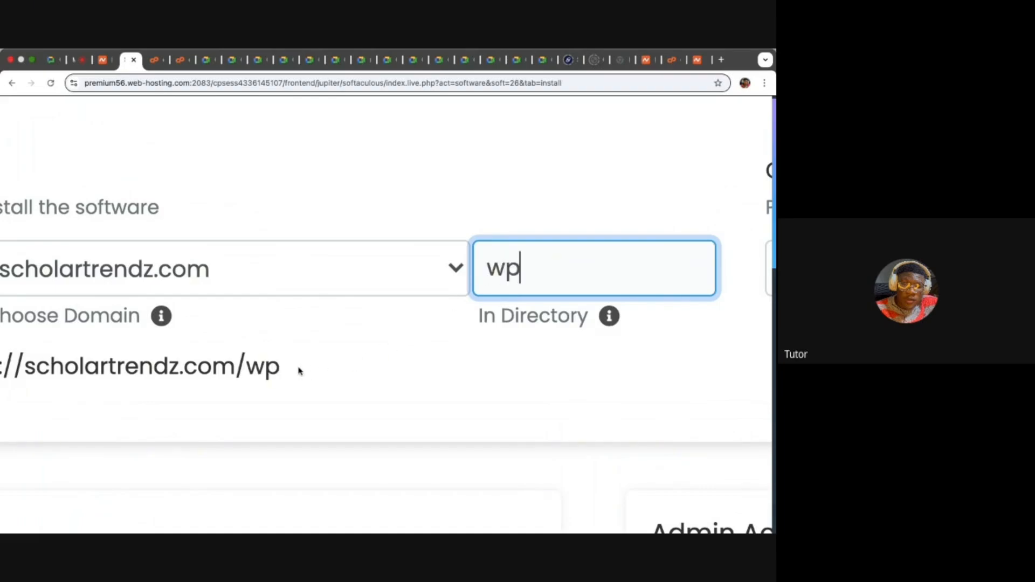
{"action": "left_click_drag", "start_coordinate": [281, 368], "coordinate": [246, 370]}
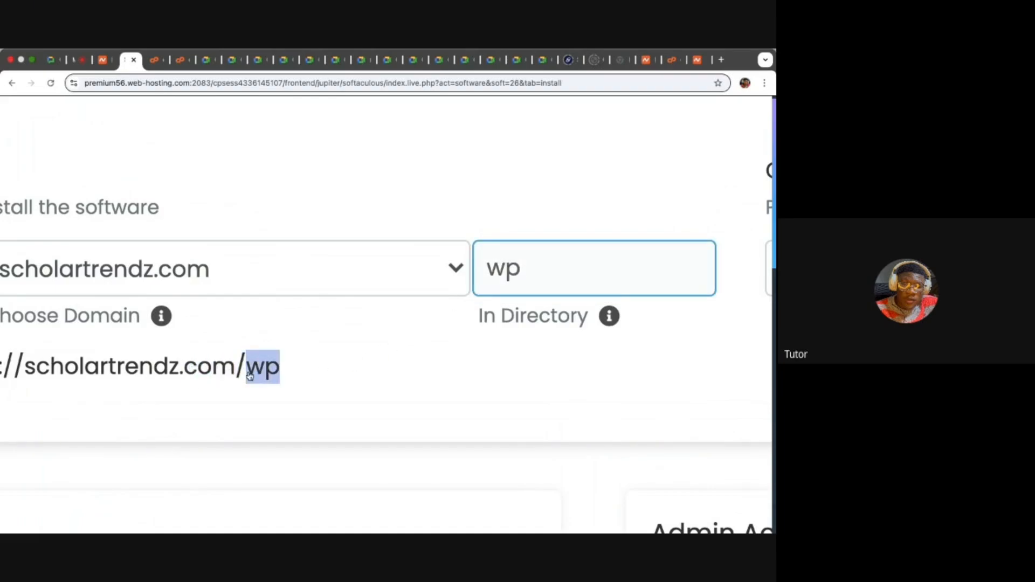
{"action": "left_click", "coordinate": [288, 376]}
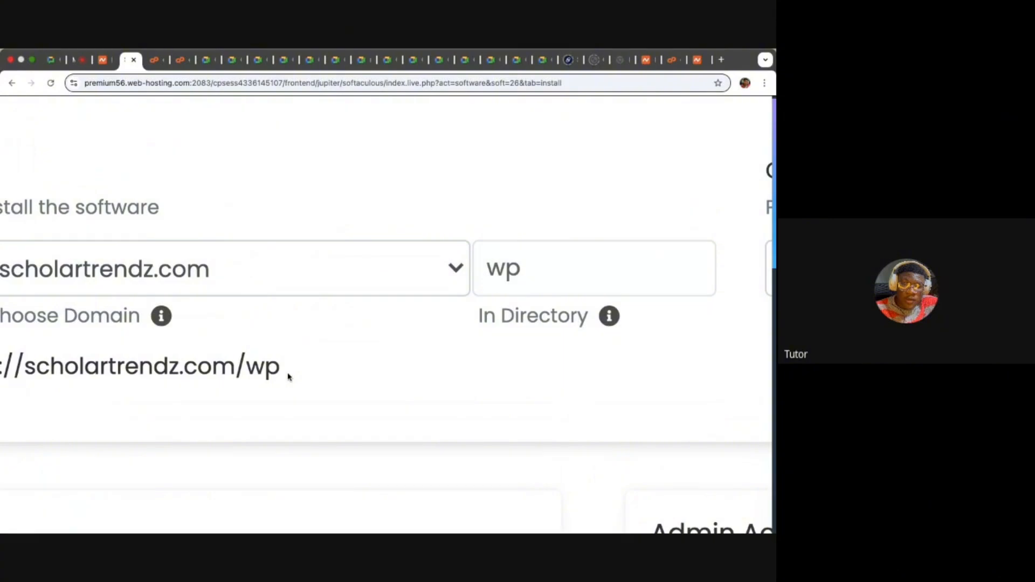
- Clear the installation directory so WordPress installs at the domain root
{"action": "left_click", "coordinate": [536, 268]}
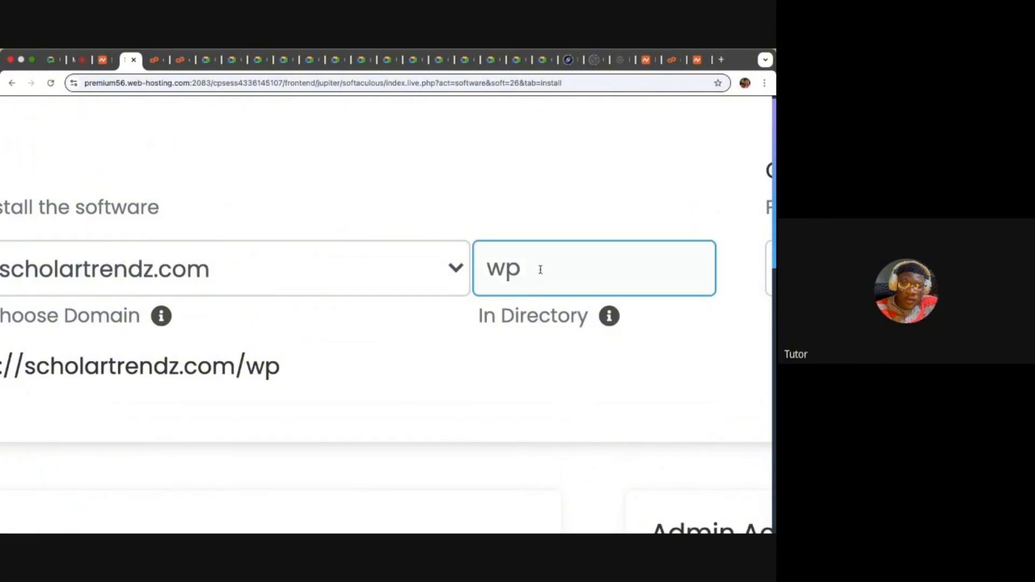
{"action": "key", "text": "BackSpace"}
{"action": "key", "text": "BackSpace"}
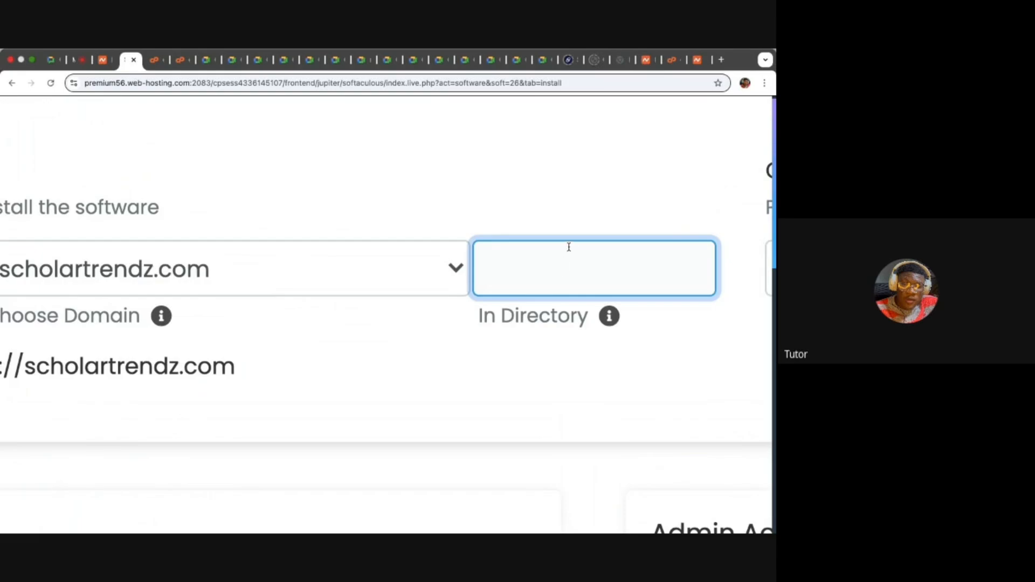
- Replace the site name in Site Settings with scholartrendz, copied from the installation URL
{"action": "scroll", "coordinate": [425, 332], "scroll_direction": "down", "scroll_amount": 5}
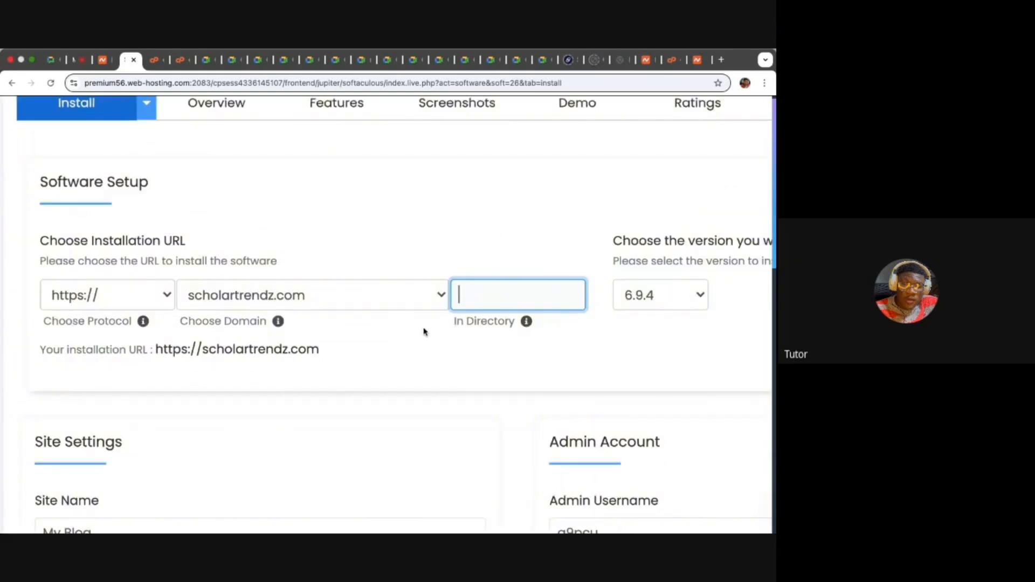
{"action": "scroll", "coordinate": [424, 332], "scroll_direction": "down", "scroll_amount": 3}
{"action": "scroll", "coordinate": [425, 332], "scroll_direction": "down", "scroll_amount": 3}
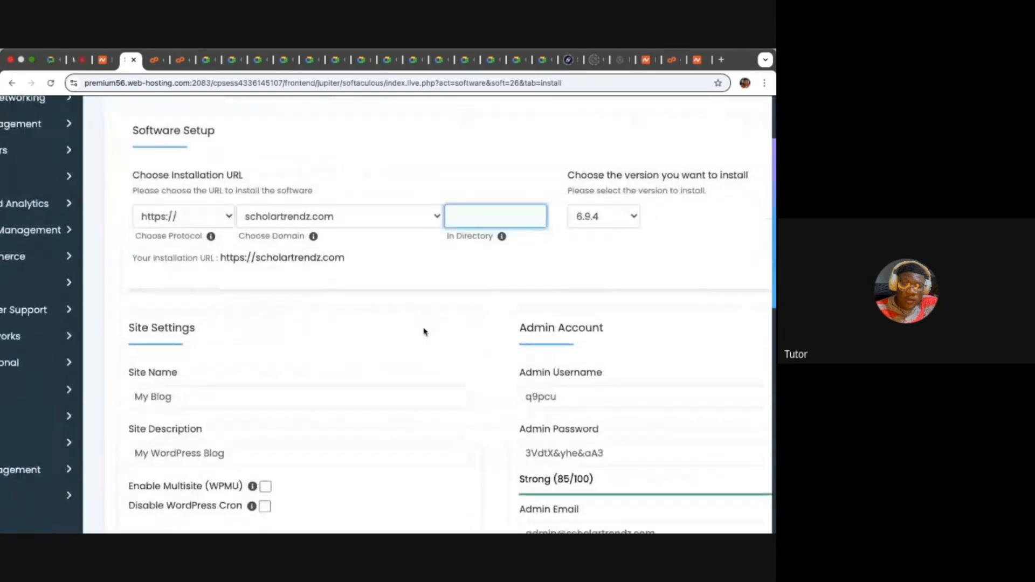
{"action": "scroll", "coordinate": [204, 338], "scroll_direction": "down", "scroll_amount": 2}
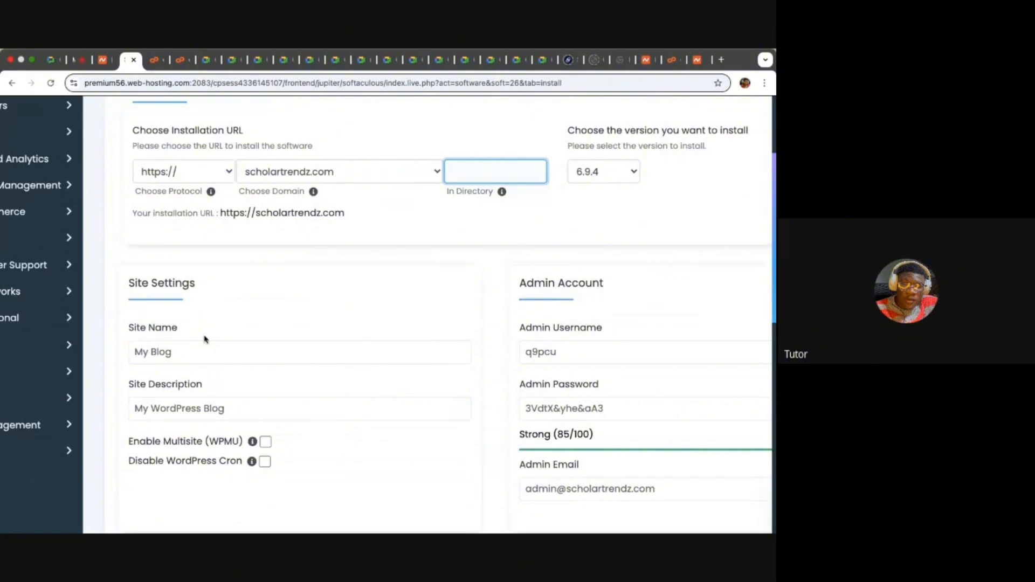
{"action": "scroll", "coordinate": [204, 339], "scroll_direction": "down", "scroll_amount": 1}
{"action": "left_click", "coordinate": [184, 302]}
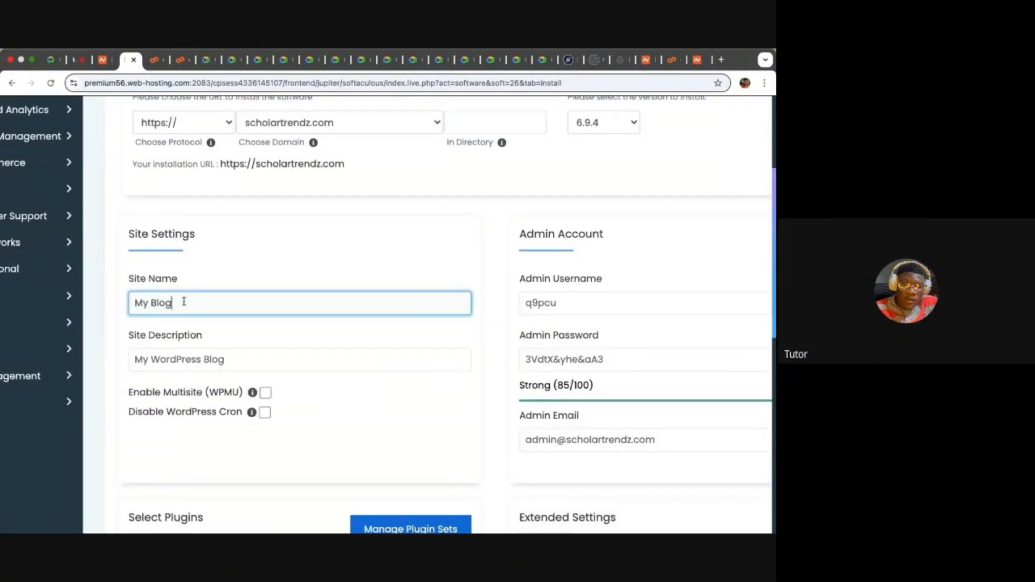
{"action": "key", "text": "super+a"}
{"action": "key", "text": "BackSpace"}
{"action": "left_click_drag", "start_coordinate": [323, 170], "coordinate": [257, 171]}
{"action": "key", "text": "super+c"}
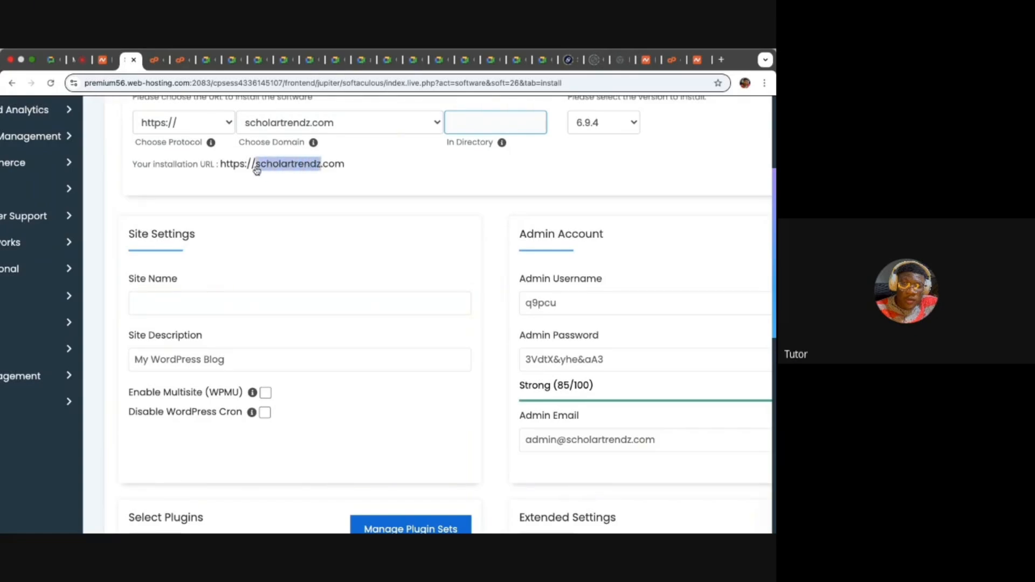
{"action": "left_click", "coordinate": [197, 303]}
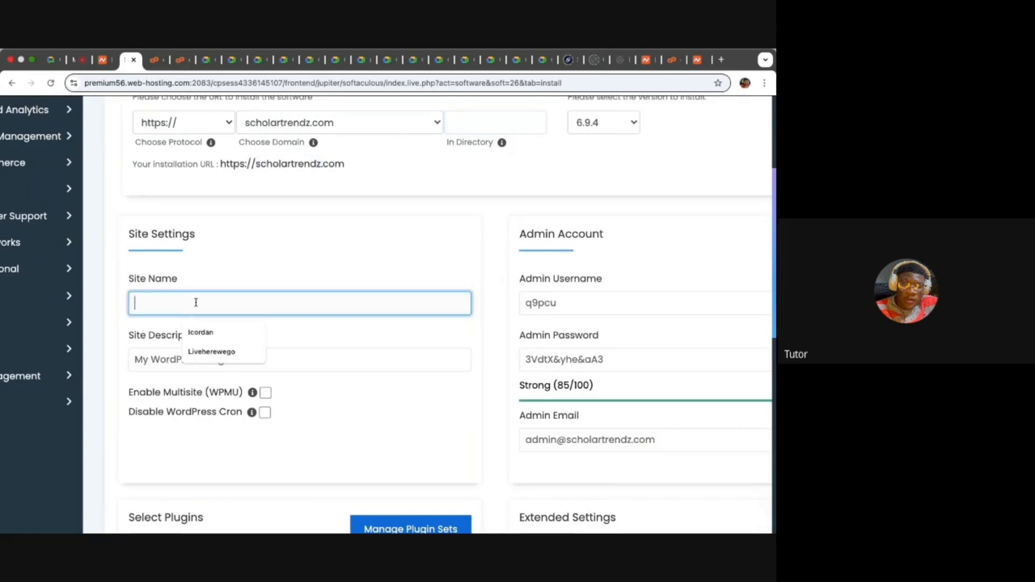
{"action": "key", "text": "super+v"}
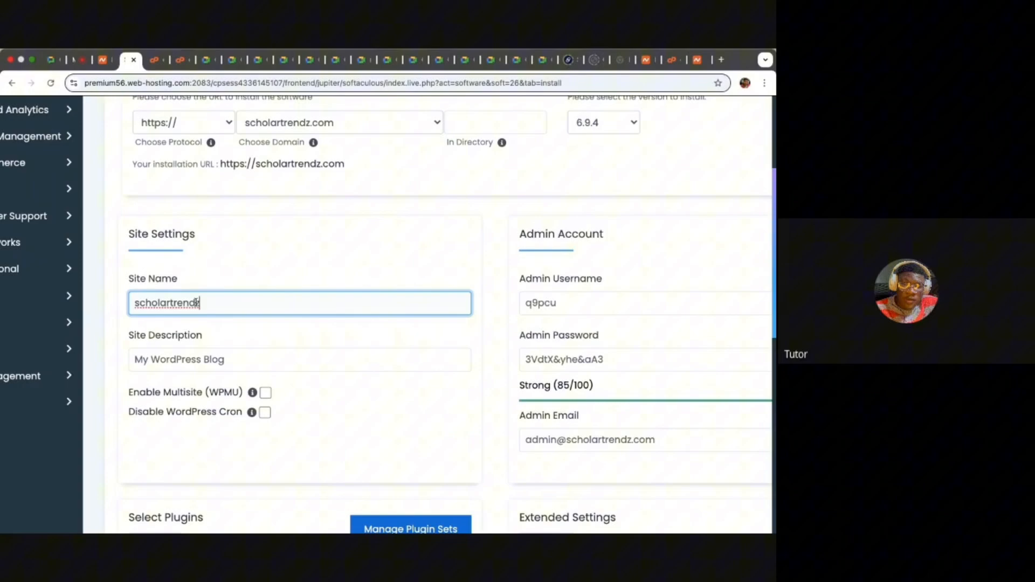
- Capitalize the first letter of the site name to make it Scholartrendz, and copy the name
{"action": "left_click", "coordinate": [138, 303]}
{"action": "key", "text": "BackSpace"}
{"action": "type", "text": "S"}
{"action": "left_click", "coordinate": [216, 302]}
{"action": "left_click_drag", "start_coordinate": [215, 302], "coordinate": [126, 305]}
{"action": "key", "text": "super+c"}
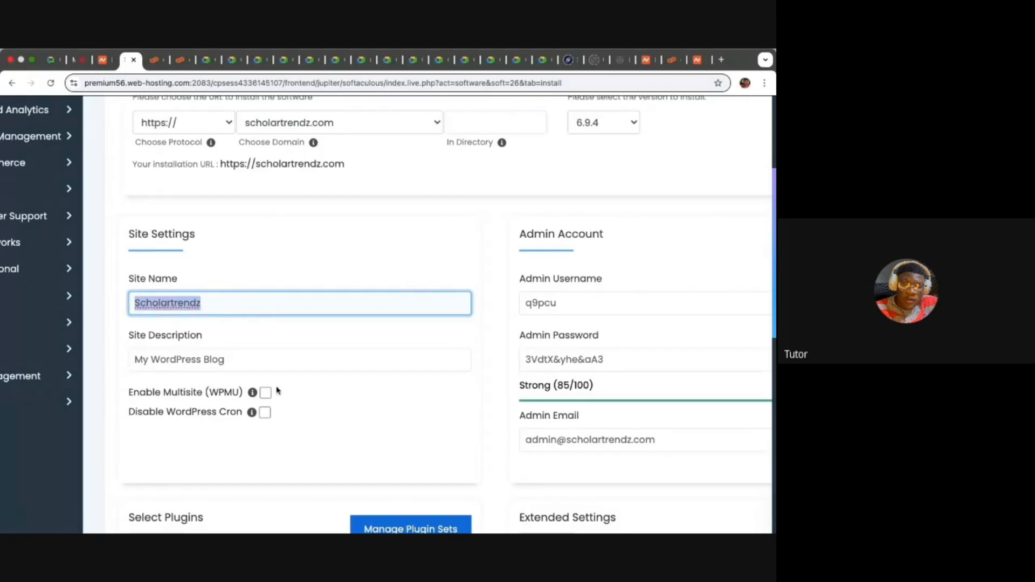
- Replace the site description with the suggested text Scholarship and Job Updates
{"action": "left_click", "coordinate": [255, 366]}
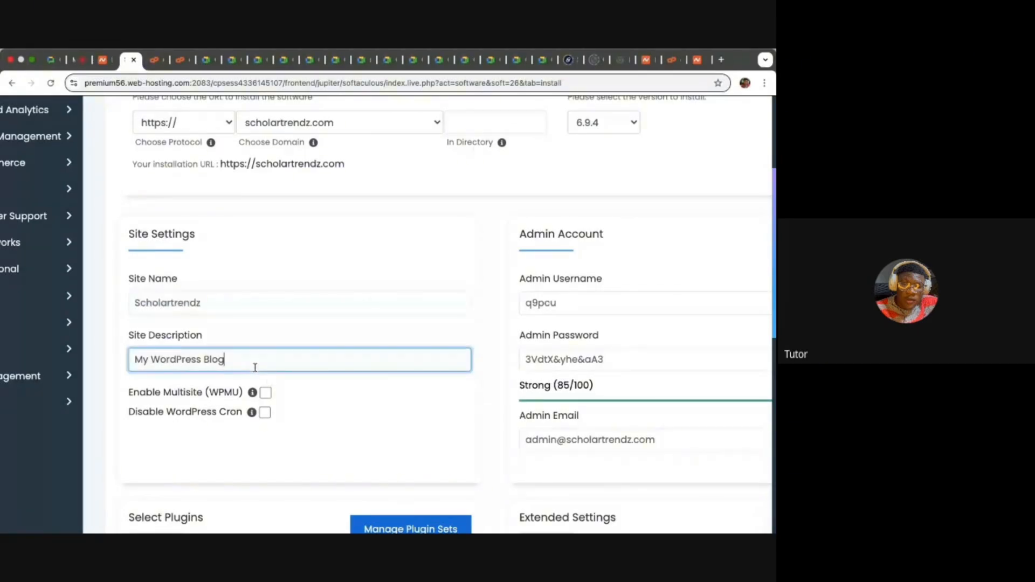
{"action": "scroll", "coordinate": [255, 368], "scroll_direction": "up", "scroll_amount": 5}
{"action": "key", "text": "super+BackSpace"}
{"action": "scroll", "coordinate": [255, 368], "scroll_direction": "left", "scroll_amount": 1}
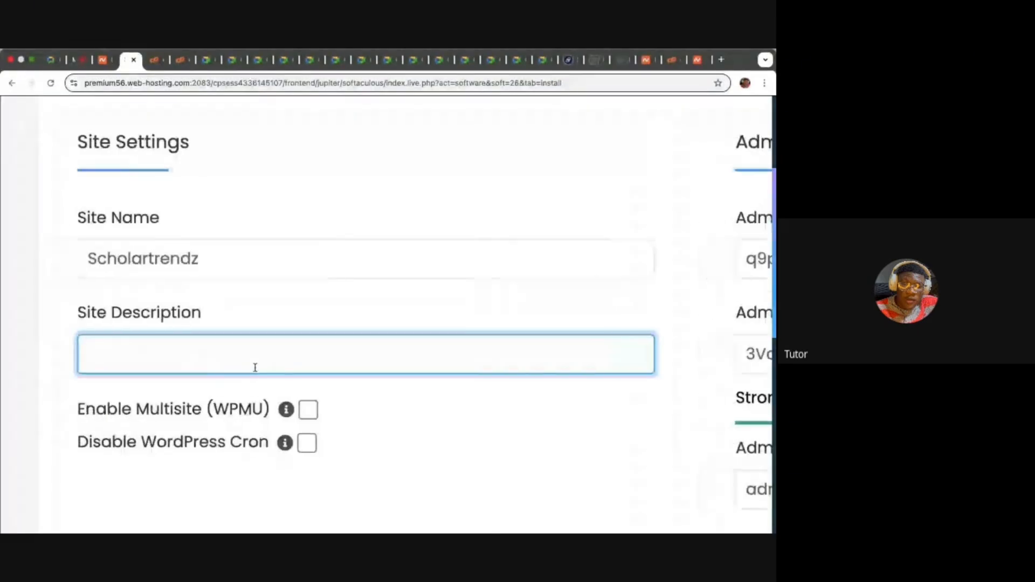
{"action": "scroll", "coordinate": [255, 368], "scroll_direction": "up", "scroll_amount": 2}
{"action": "scroll", "coordinate": [255, 368], "scroll_direction": "left", "scroll_amount": 1}
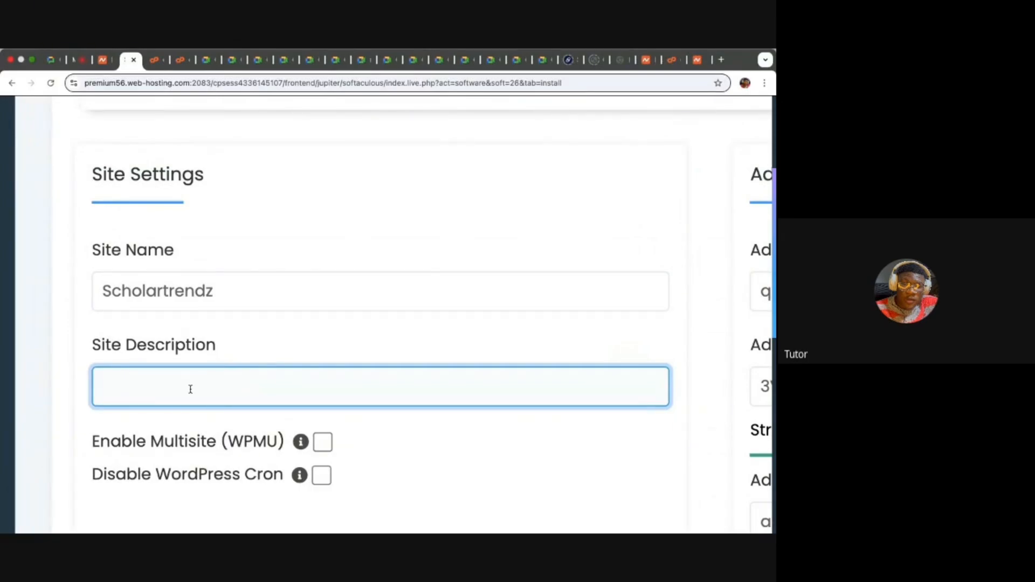
{"action": "type", "text": "Sc"}
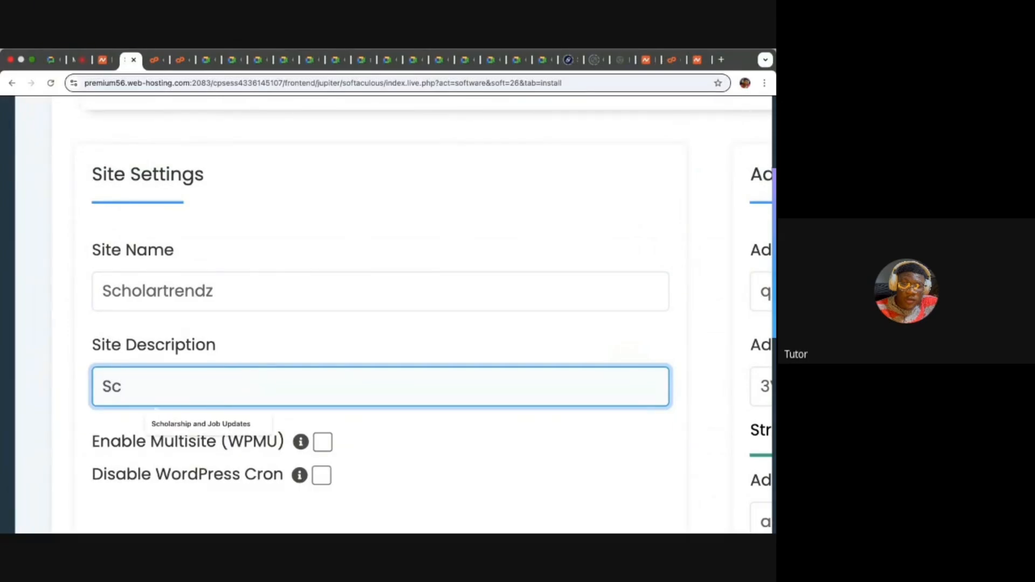
{"action": "left_click", "coordinate": [209, 424]}
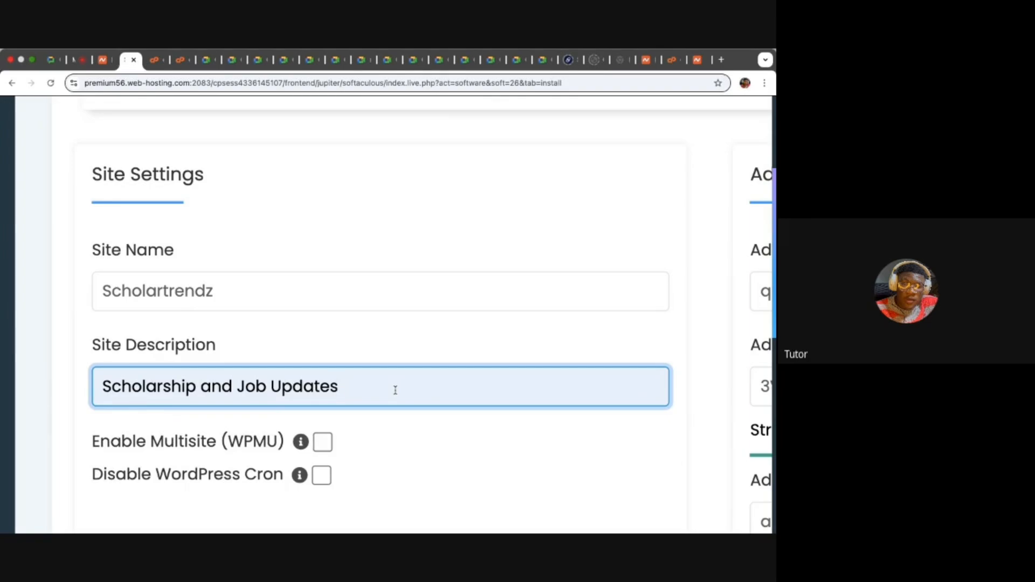
- Review the Enable Multisite (WPMU) and Disable WordPress Cron options in Site Settings
{"action": "scroll", "coordinate": [395, 390], "scroll_direction": "down", "scroll_amount": 1}
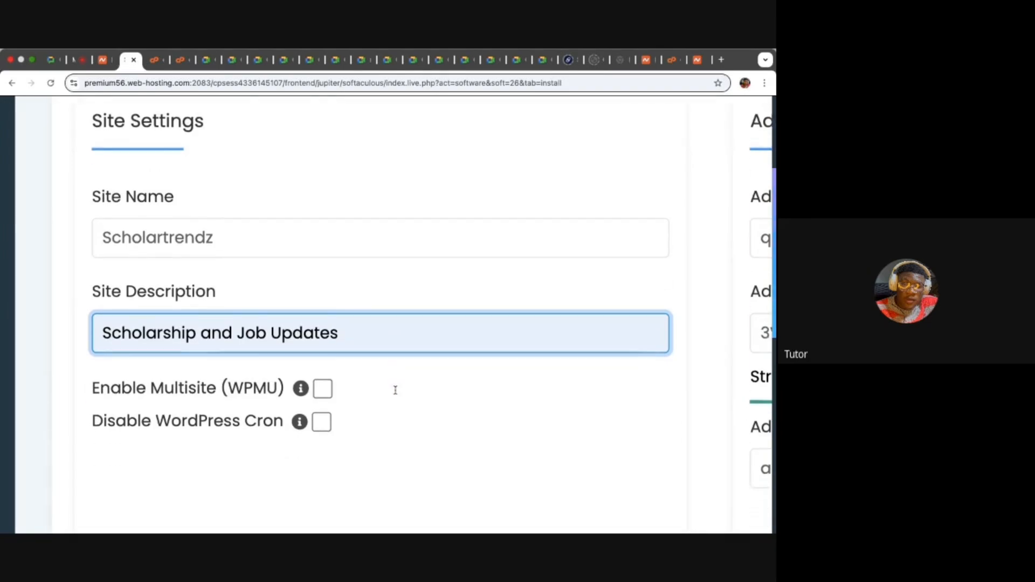
{"action": "scroll", "coordinate": [395, 390], "scroll_direction": "down", "scroll_amount": 1}
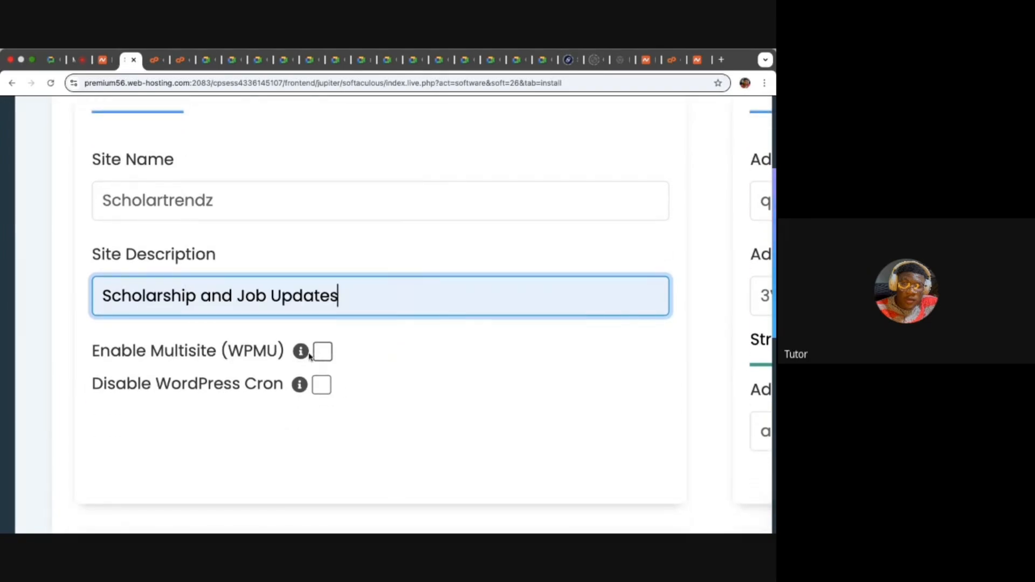
{"action": "left_click_drag", "start_coordinate": [89, 348], "coordinate": [269, 346]}
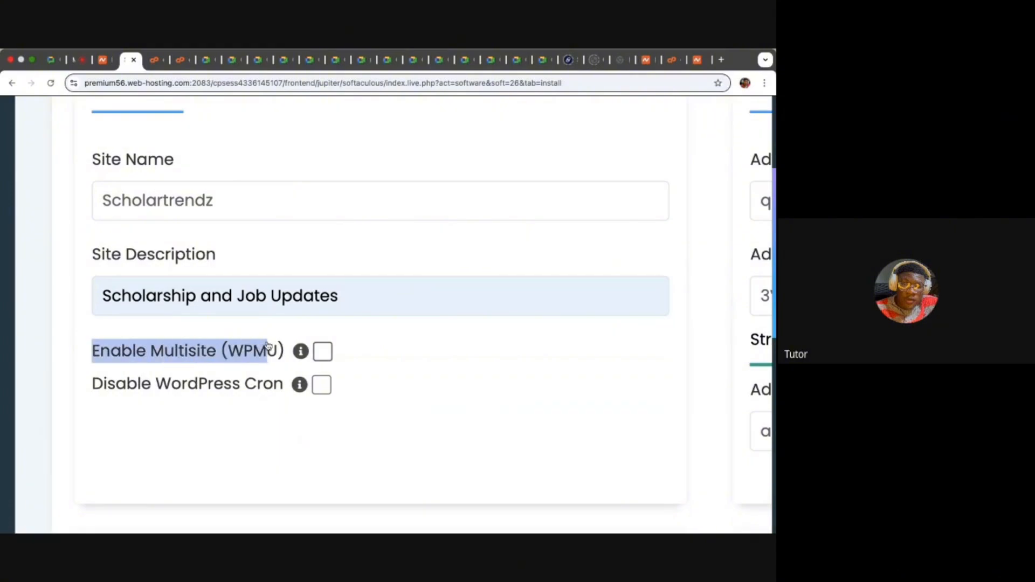
{"action": "left_click", "coordinate": [86, 385]}
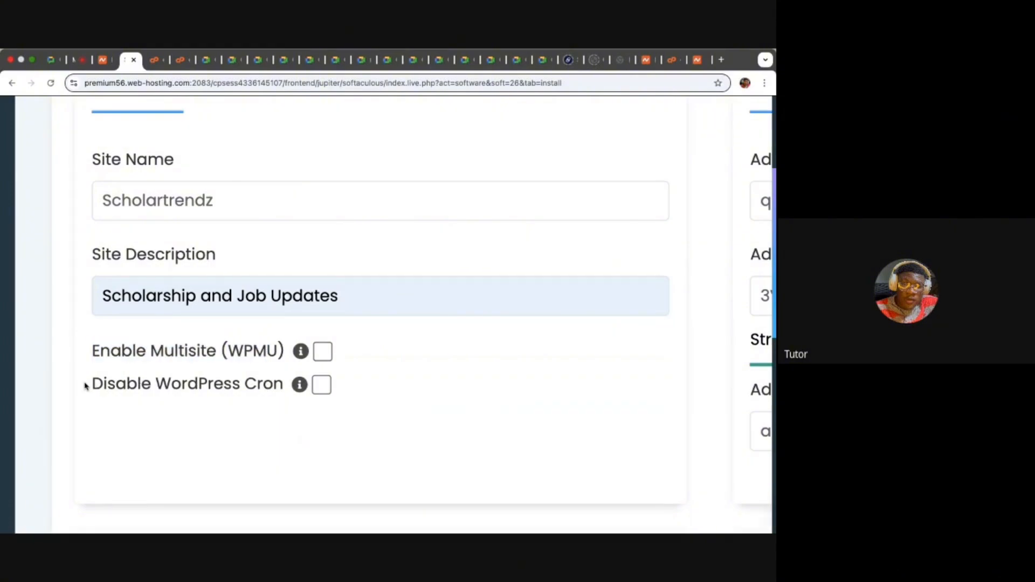
{"action": "left_click_drag", "start_coordinate": [85, 385], "coordinate": [262, 385]}
{"action": "left_click", "coordinate": [384, 398]}
- Deselect the Extendify and Limit Login Attempts plugins, and select Classic Editor for installation
{"action": "scroll", "coordinate": [385, 397], "scroll_direction": "down", "scroll_amount": 5}
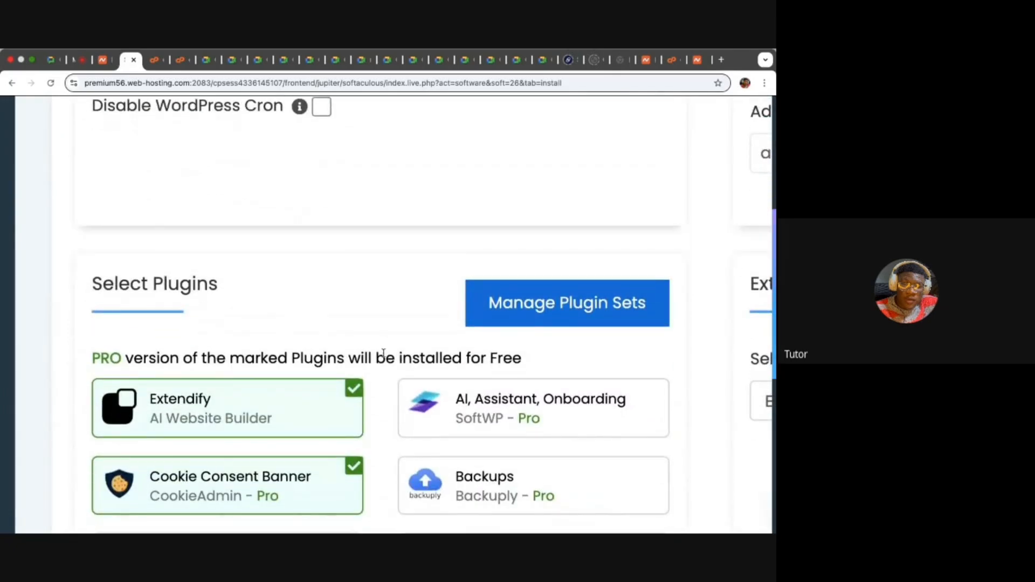
{"action": "scroll", "coordinate": [384, 354], "scroll_direction": "down", "scroll_amount": 3}
{"action": "mouse_move", "coordinate": [291, 315]}
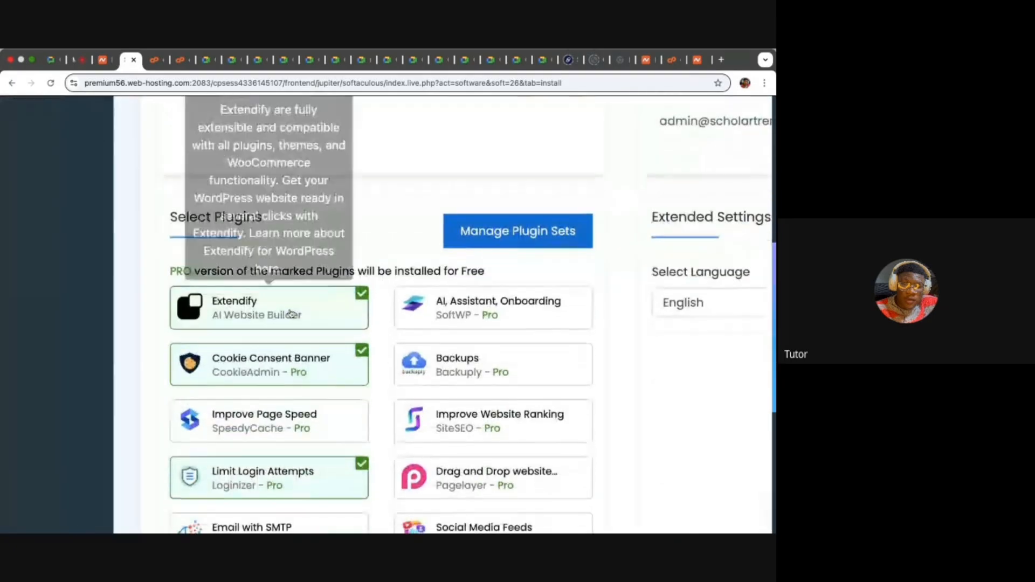
{"action": "left_click", "coordinate": [250, 317]}
{"action": "mouse_move", "coordinate": [241, 380]}
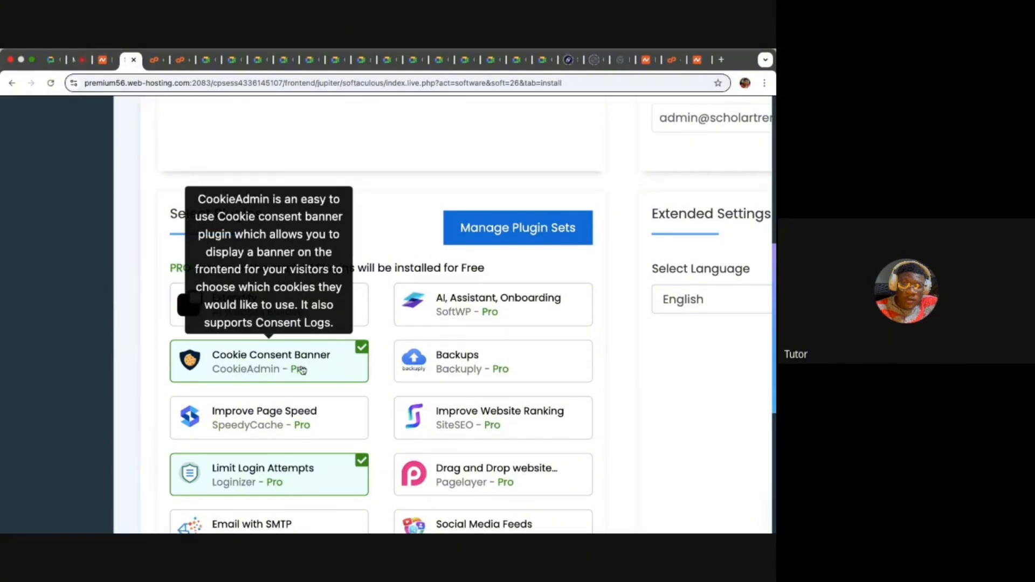
{"action": "scroll", "coordinate": [251, 376], "scroll_direction": "down", "scroll_amount": 2}
{"action": "left_click", "coordinate": [277, 367]}
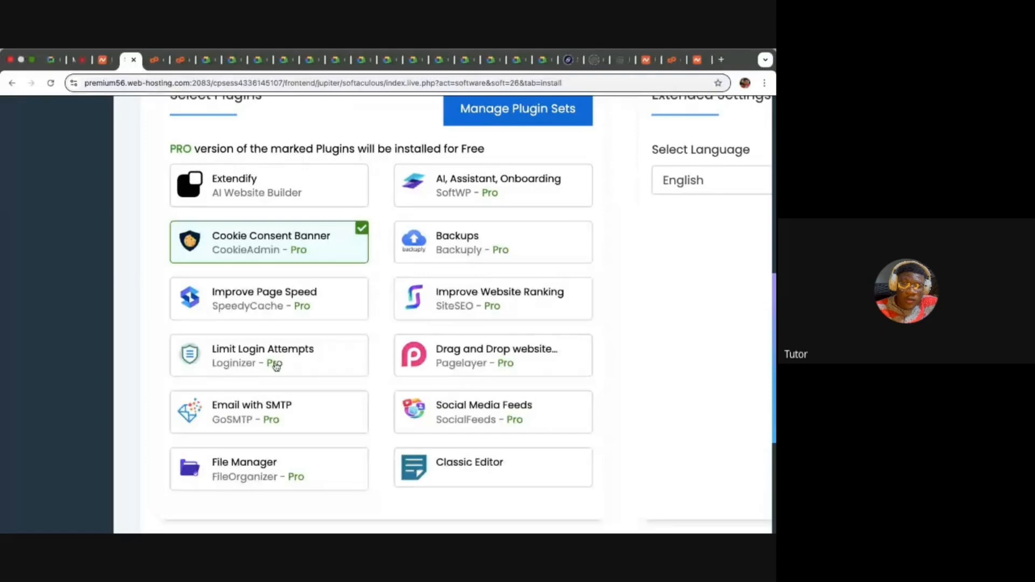
{"action": "left_click", "coordinate": [487, 478]}
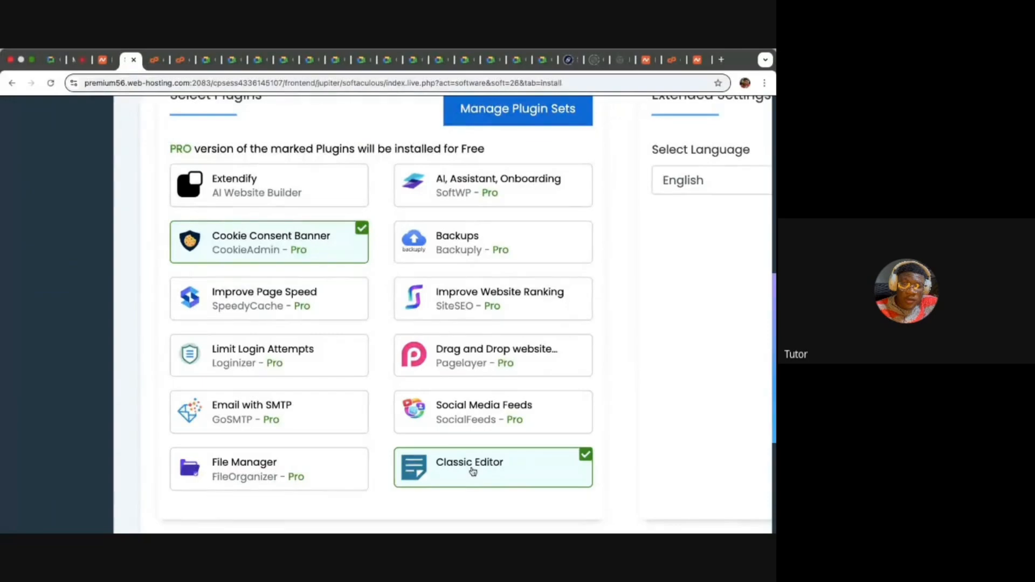
- Examine the Admin Account section, especially the Admin Username and Admin Password fields
{"action": "scroll", "coordinate": [473, 472], "scroll_direction": "down", "scroll_amount": 5}
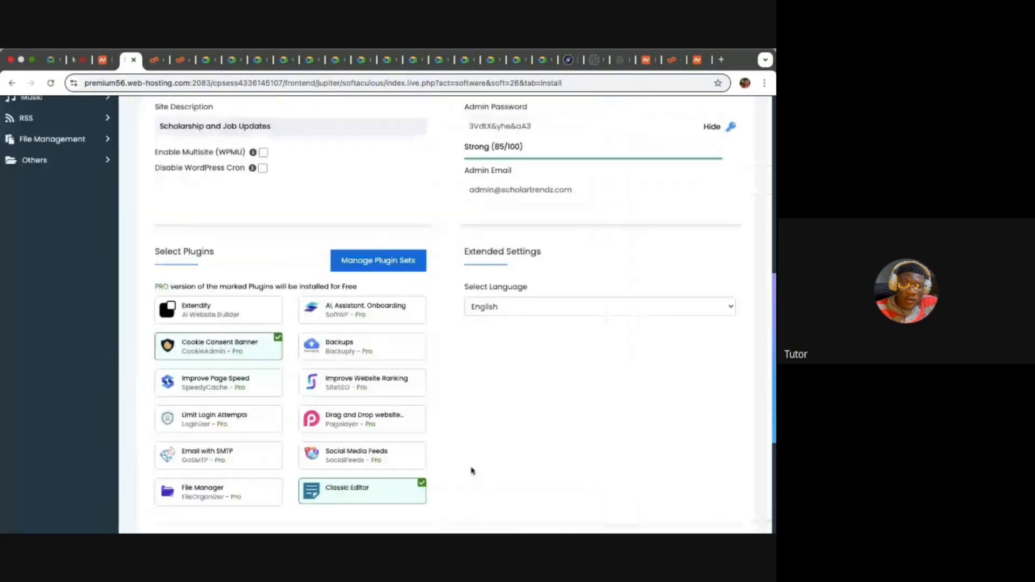
{"action": "scroll", "coordinate": [474, 397], "scroll_direction": "up", "scroll_amount": 5}
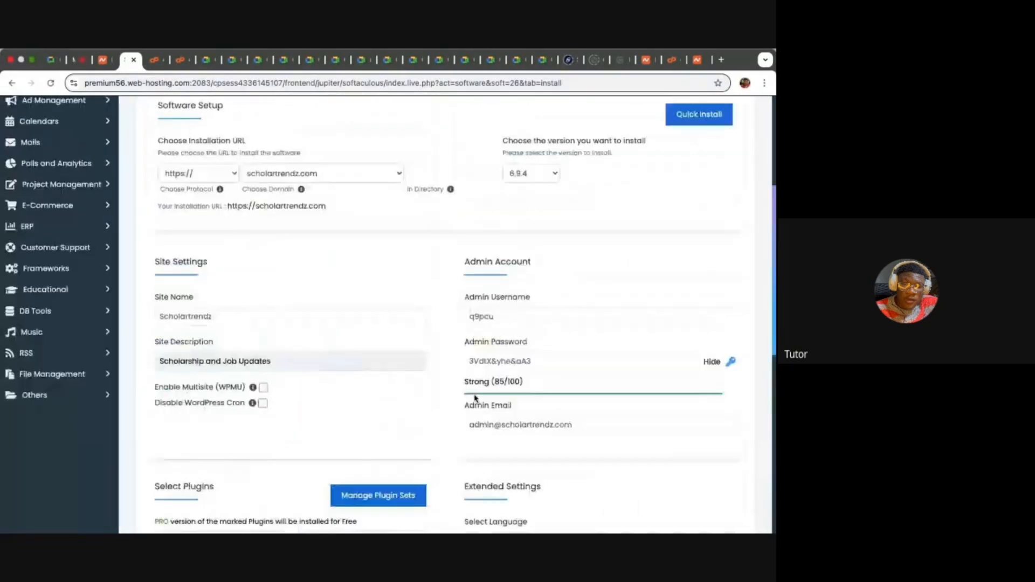
{"action": "scroll", "coordinate": [518, 330], "scroll_direction": "up", "scroll_amount": 5}
{"action": "scroll", "coordinate": [543, 300], "scroll_direction": "down", "scroll_amount": 4}
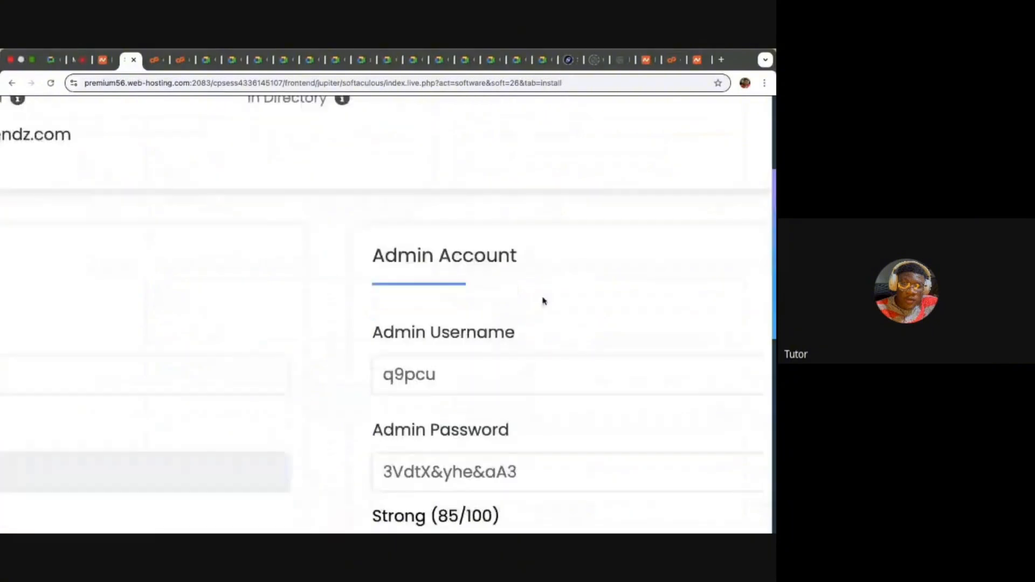
{"action": "left_click", "coordinate": [542, 297]}
{"action": "scroll", "coordinate": [542, 297], "scroll_direction": "right", "scroll_amount": 3}
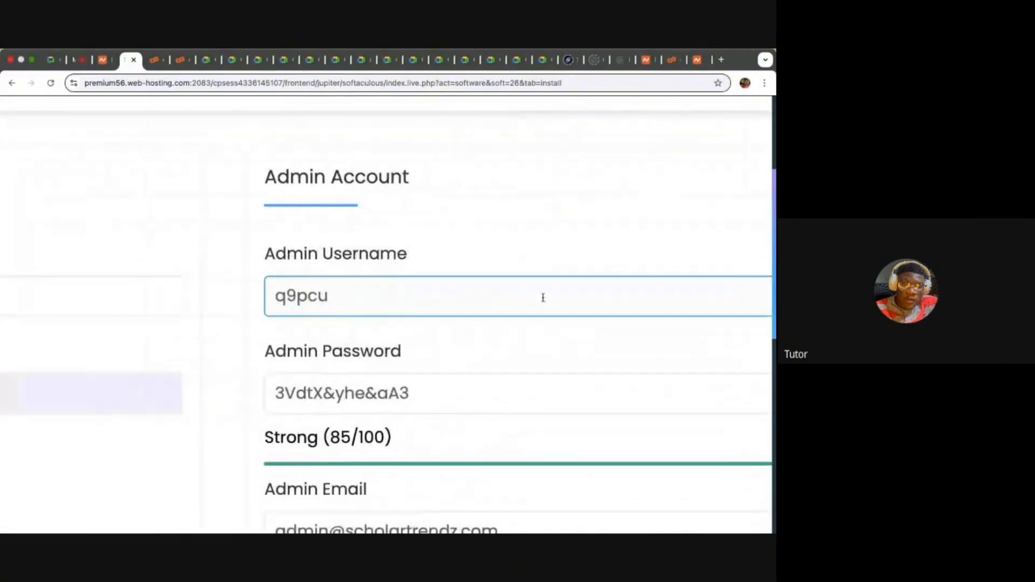
{"action": "scroll", "coordinate": [543, 297], "scroll_direction": "down", "scroll_amount": 3}
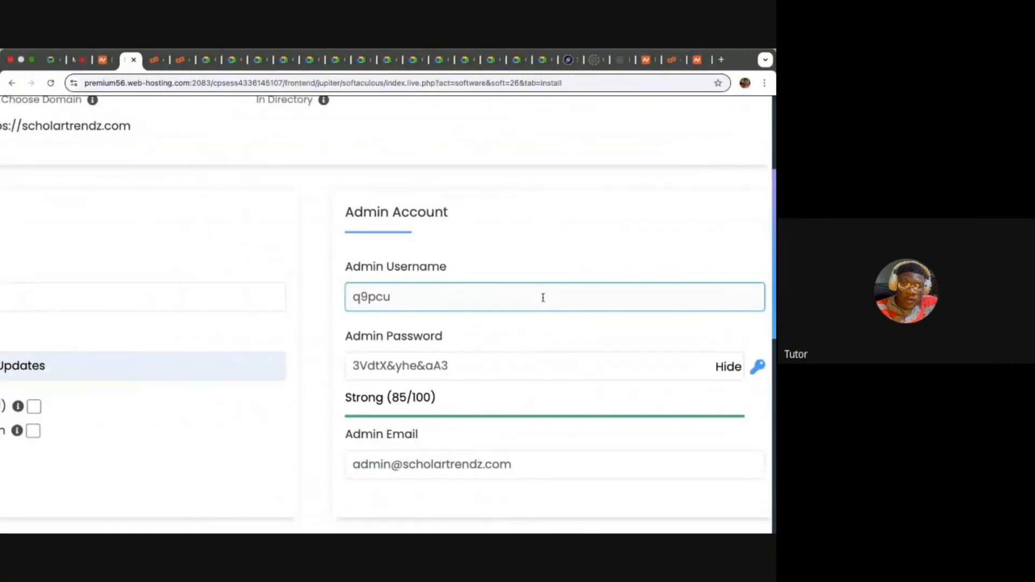
{"action": "left_click", "coordinate": [492, 261]}
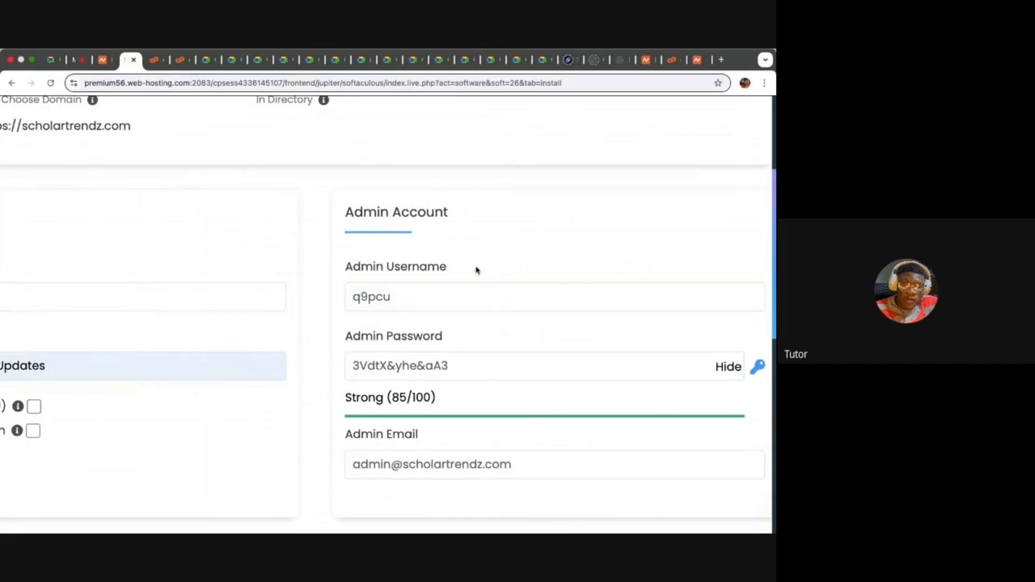
{"action": "left_click_drag", "start_coordinate": [459, 271], "coordinate": [345, 263]}
{"action": "left_click_drag", "start_coordinate": [490, 342], "coordinate": [343, 335]}
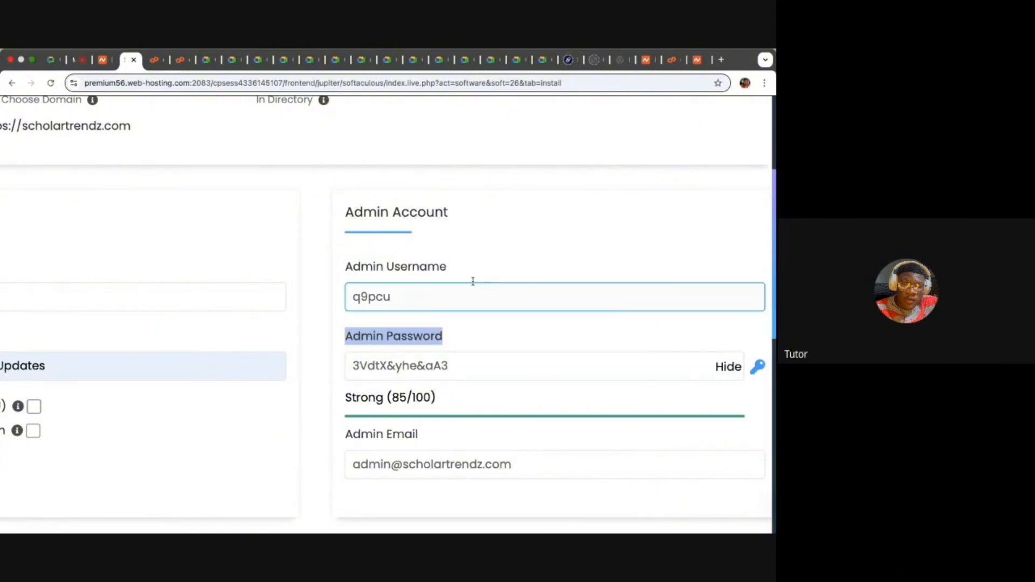
- Replace the generated admin username with the copied site name, Scholartrendz
{"action": "left_click", "coordinate": [457, 294]}
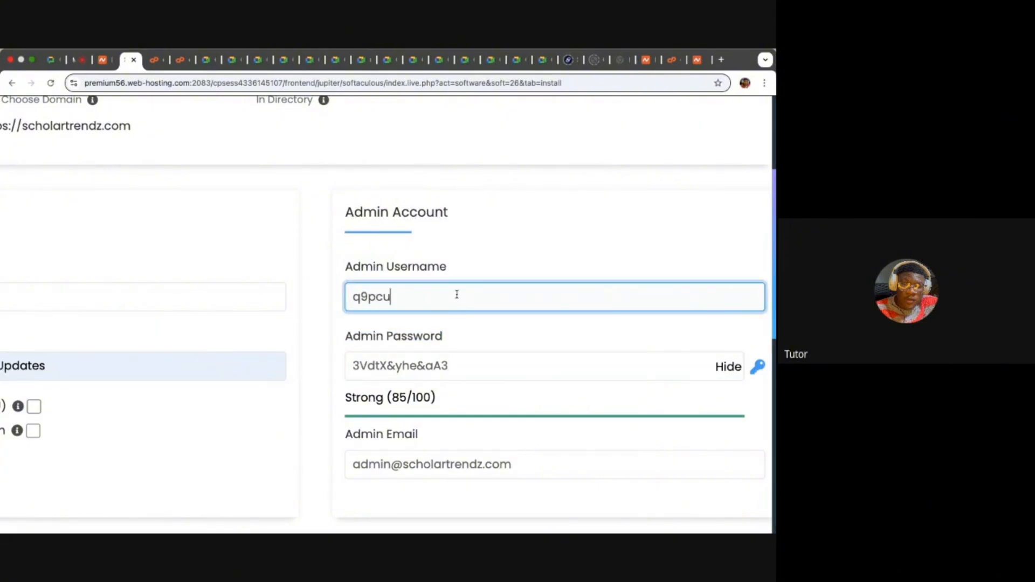
{"action": "key", "text": "super+a"}
{"action": "key", "text": "BackSpace"}
{"action": "key", "text": "super+v"}
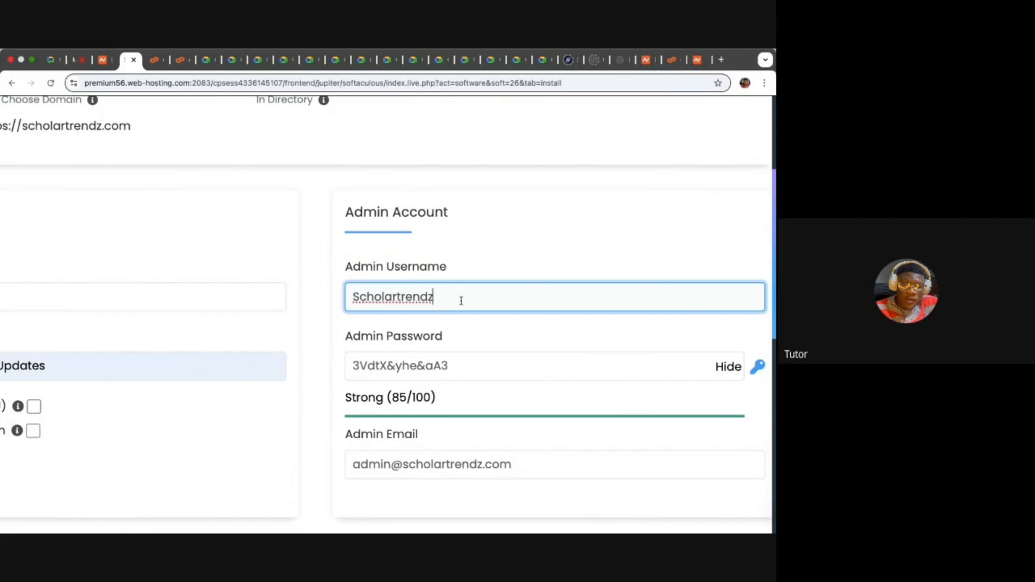
- Try Admin as the admin username and change it back to Scholartrendz
{"action": "scroll", "coordinate": [462, 301], "scroll_direction": "down", "scroll_amount": 5}
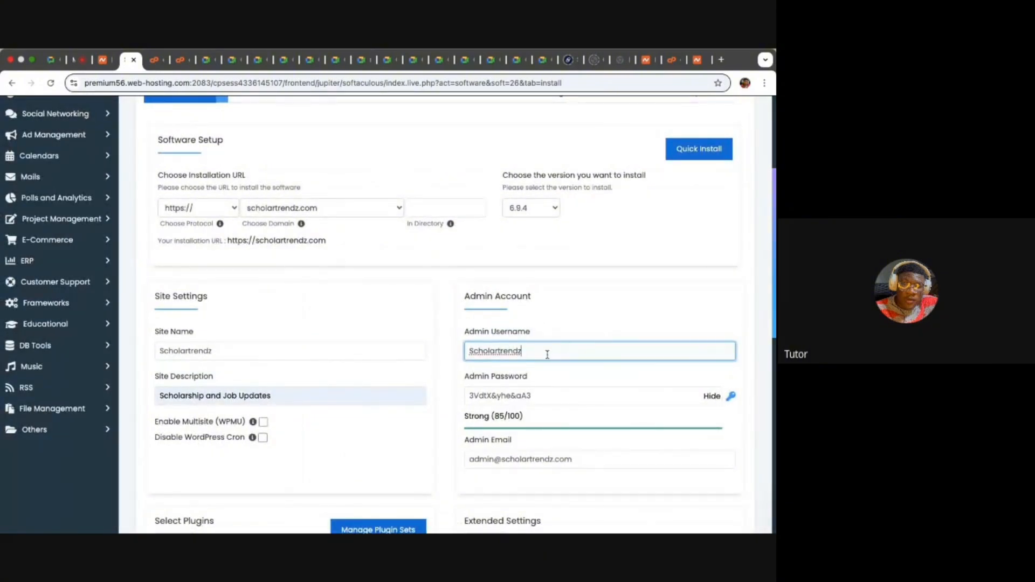
{"action": "key", "text": "super+a"}
{"action": "key", "text": "BackSpace"}
{"action": "type", "text": "Admin"}
{"action": "key", "text": "BackSpace"}
{"action": "key", "text": "BackSpace"}
{"action": "key", "text": "BackSpace"}
{"action": "key", "text": "BackSpace"}
{"action": "key", "text": "BackSpace"}
{"action": "type", "text": "Scholartrendz"}
- Hide the admin password and replace the generated one with a custom password
{"action": "left_click", "coordinate": [559, 397]}
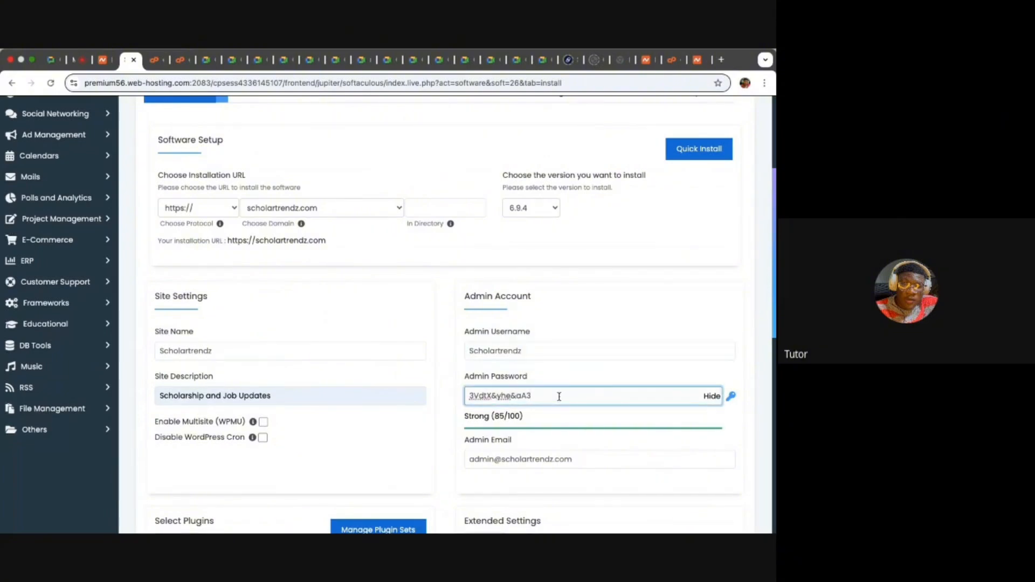
{"action": "key", "text": "super+BackSpace"}
{"action": "type", "text": "S"}
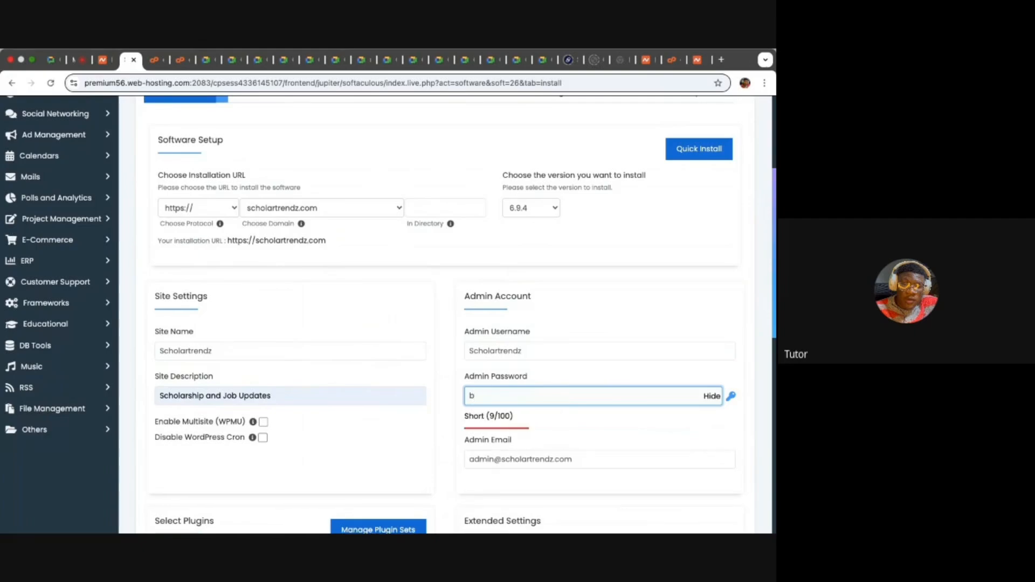
{"action": "key", "text": "BackSpace"}
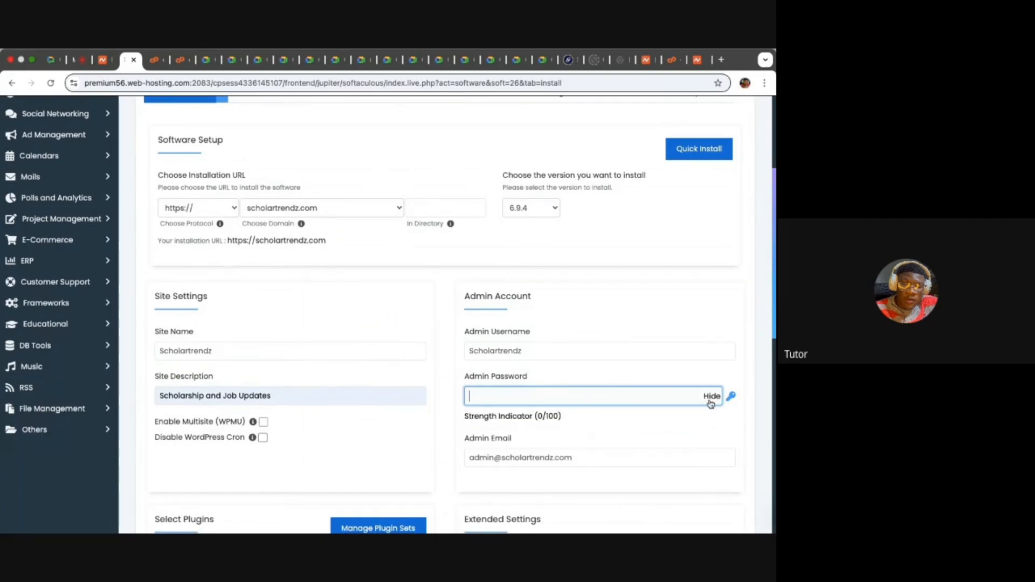
{"action": "left_click", "coordinate": [711, 400]}
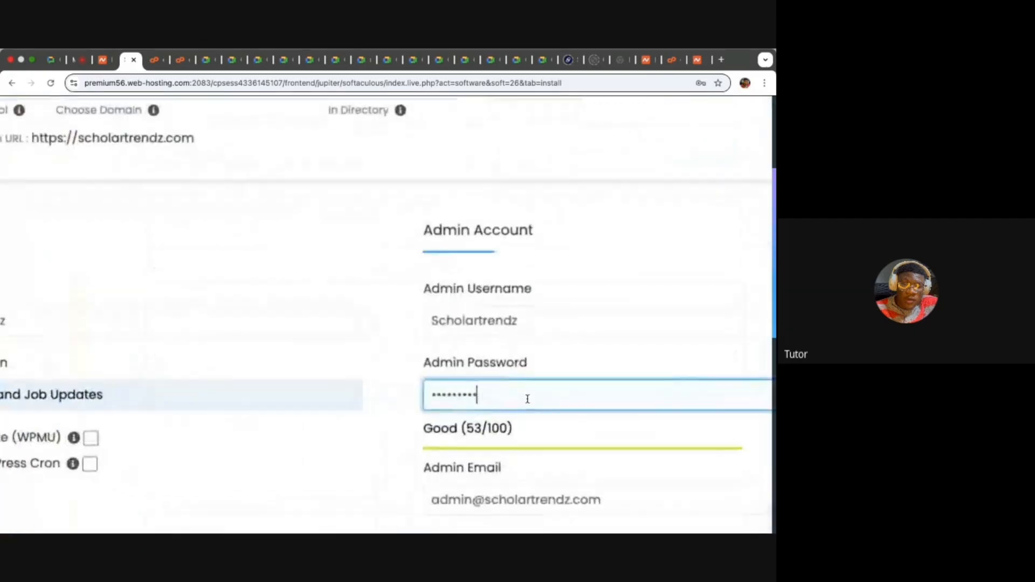
{"action": "key", "text": "super+a"}
{"action": "key", "text": "BackSpace"}
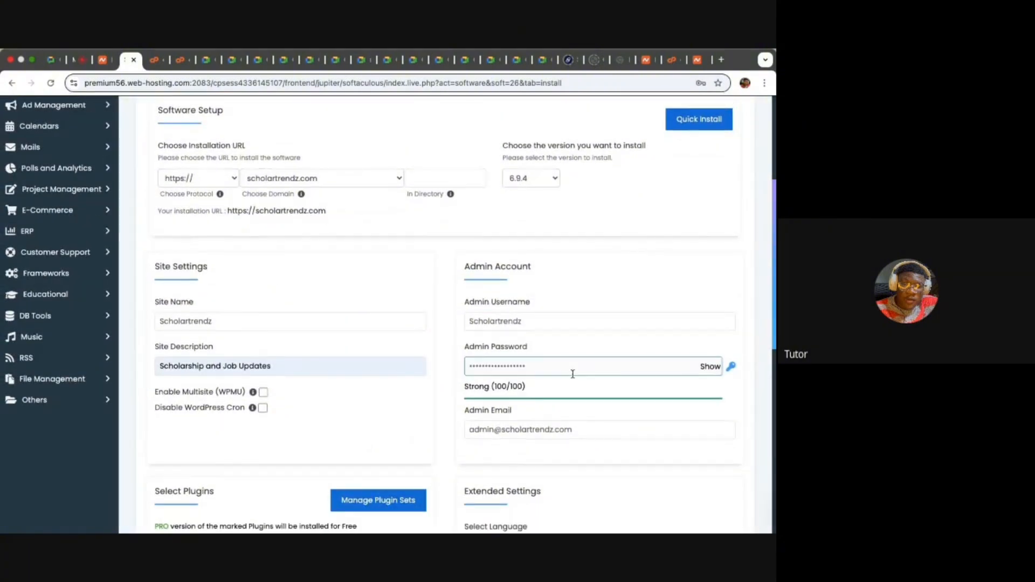
- Replace the default admin email with the administrator's own e-mail address
{"action": "scroll", "coordinate": [573, 374], "scroll_direction": "down", "scroll_amount": 2}
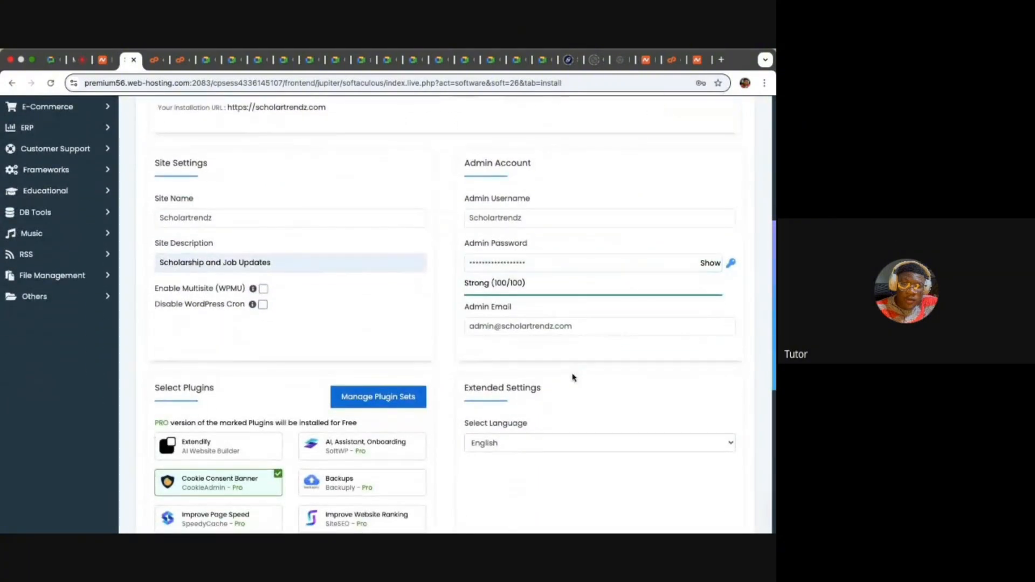
{"action": "left_click", "coordinate": [586, 333]}
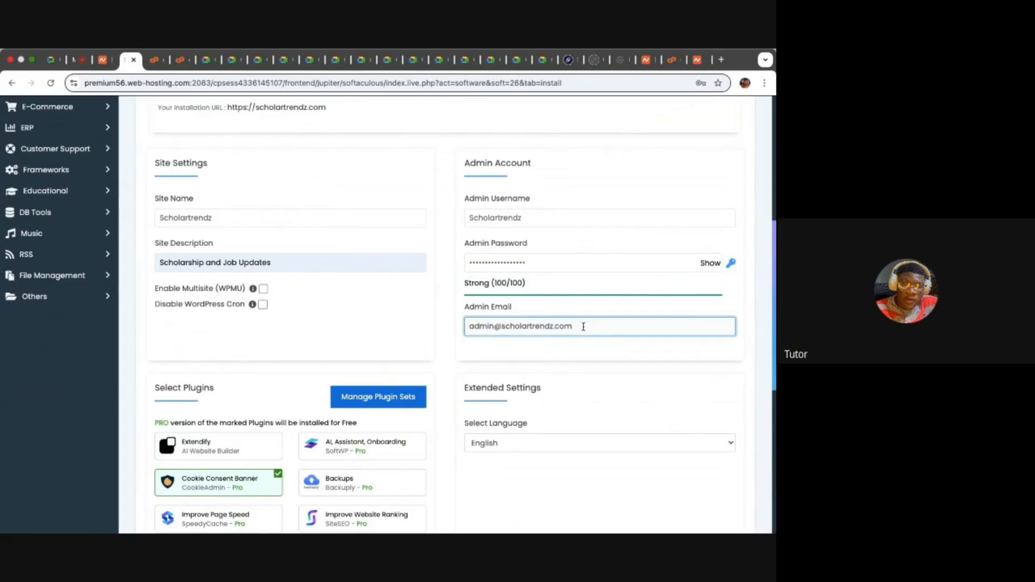
{"action": "key", "text": "super+a"}
{"action": "key", "text": "BackSpace"}
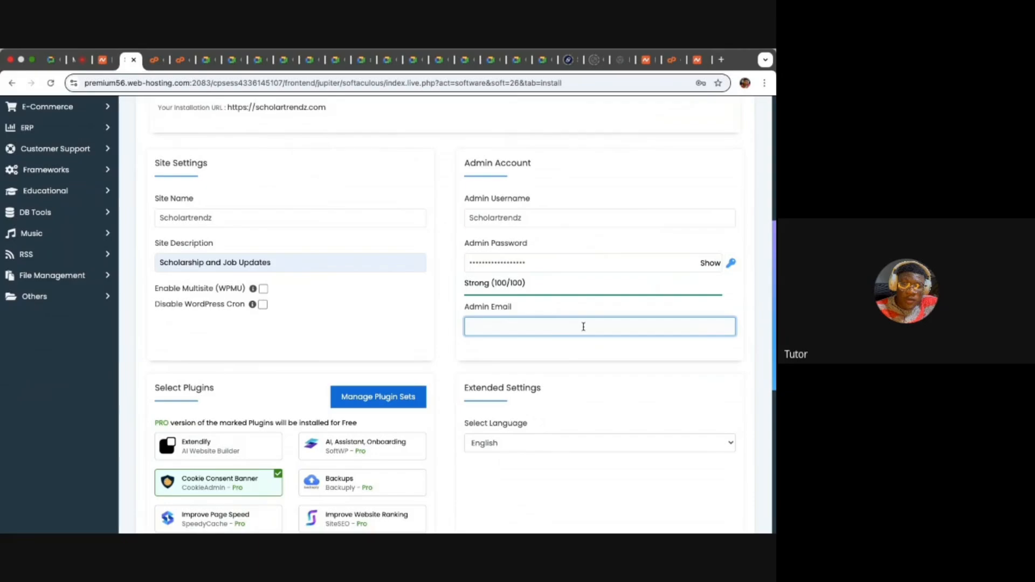
{"action": "key", "text": "super+v"}
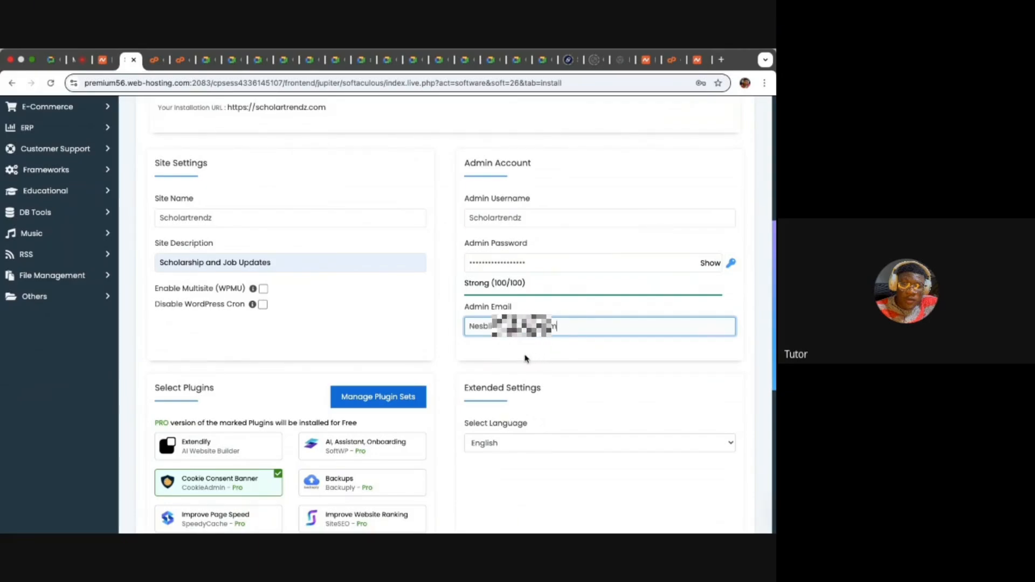
- Enter the administrator's e-mail address as the recipient of the installation details
{"action": "scroll", "coordinate": [527, 358], "scroll_direction": "down", "scroll_amount": 7}
{"action": "left_click", "coordinate": [475, 426]}
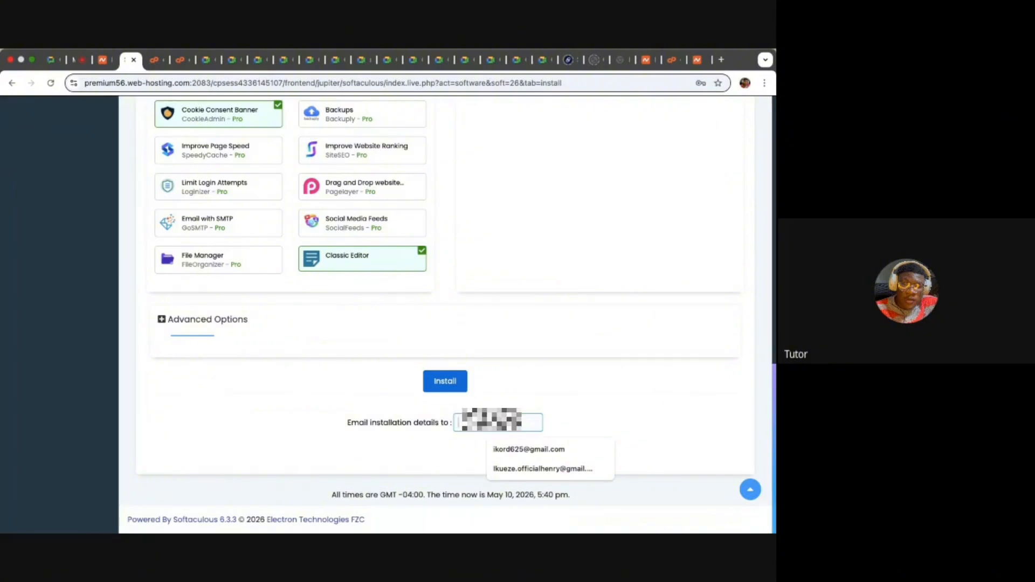
{"action": "key", "text": "super+v"}
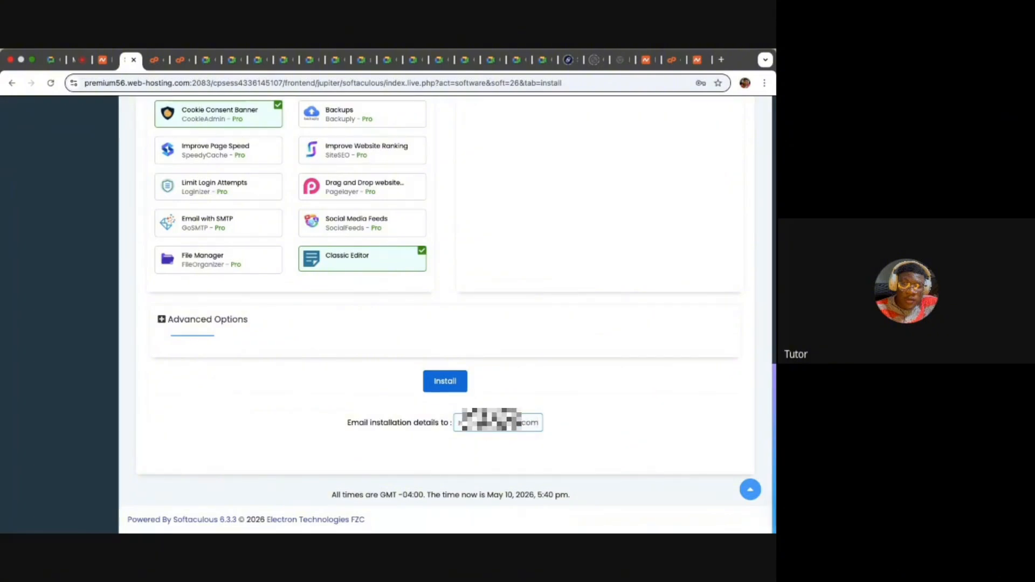
- Start the WordPress installation and save the admin login in the browser's password manager
{"action": "scroll", "coordinate": [519, 424], "scroll_direction": "up", "scroll_amount": 5}
{"action": "scroll", "coordinate": [519, 423], "scroll_direction": "up", "scroll_amount": 1}
{"action": "scroll", "coordinate": [519, 423], "scroll_direction": "down", "scroll_amount": 1}
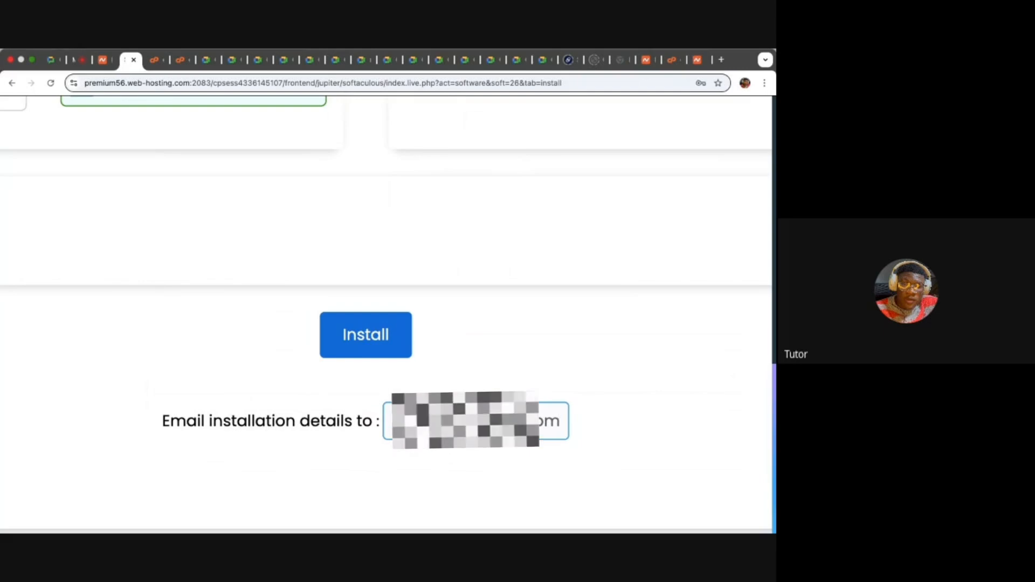
{"action": "scroll", "coordinate": [475, 420], "scroll_direction": "down", "scroll_amount": 5}
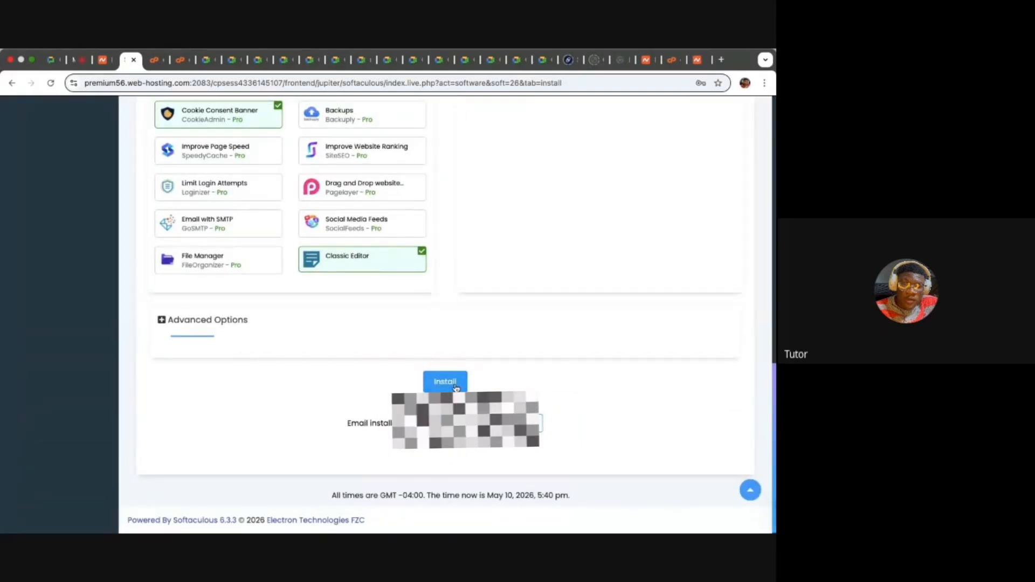
{"action": "scroll", "coordinate": [454, 385], "scroll_direction": "up", "scroll_amount": 5}
{"action": "left_click", "coordinate": [457, 387]}
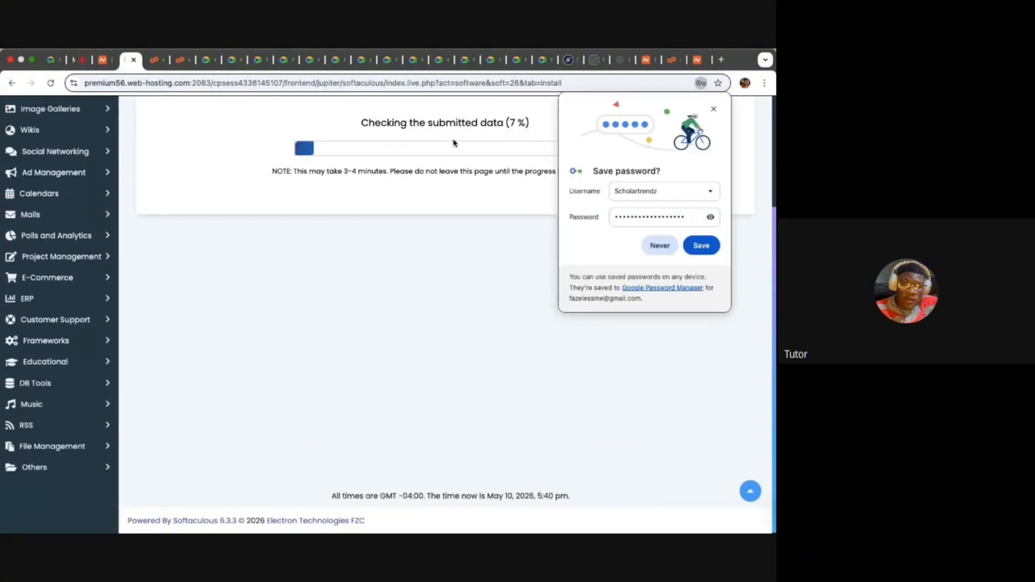
{"action": "left_click", "coordinate": [702, 246]}
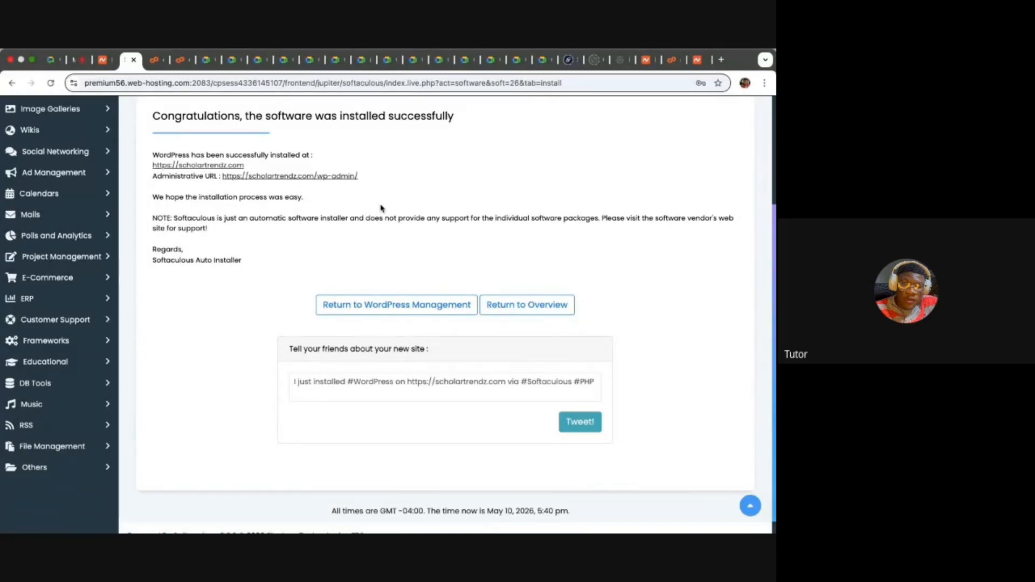
- Examine the installed site's URL and its administrative URL, especially the wp-admin ending
{"action": "scroll", "coordinate": [380, 208], "scroll_direction": "up", "scroll_amount": 5}
{"action": "scroll", "coordinate": [381, 208], "scroll_direction": "left", "scroll_amount": 1}
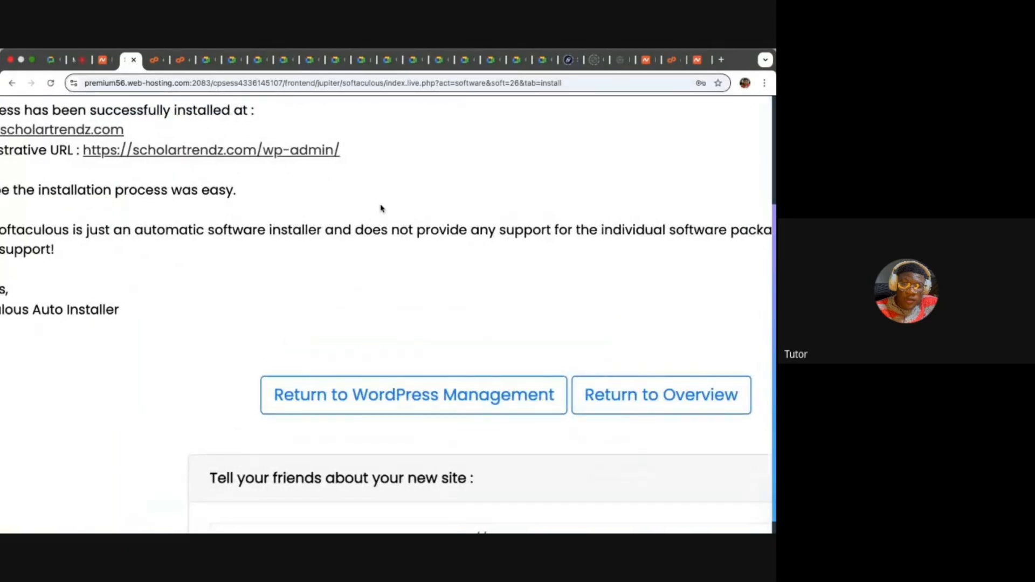
{"action": "scroll", "coordinate": [242, 187], "scroll_direction": "left", "scroll_amount": 4}
{"action": "scroll", "coordinate": [242, 187], "scroll_direction": "up", "scroll_amount": 2}
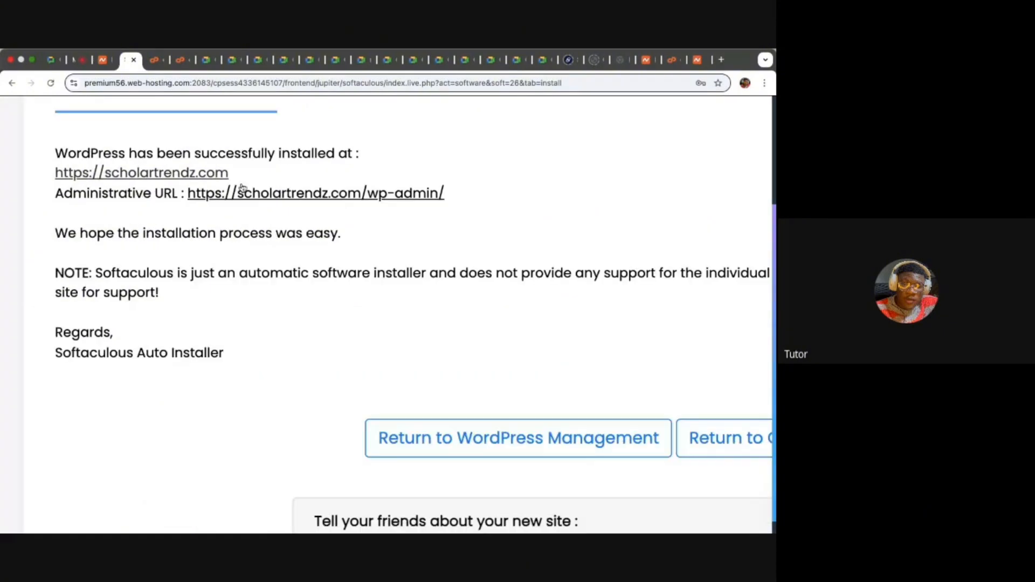
{"action": "left_click_drag", "start_coordinate": [242, 187], "coordinate": [53, 178]}
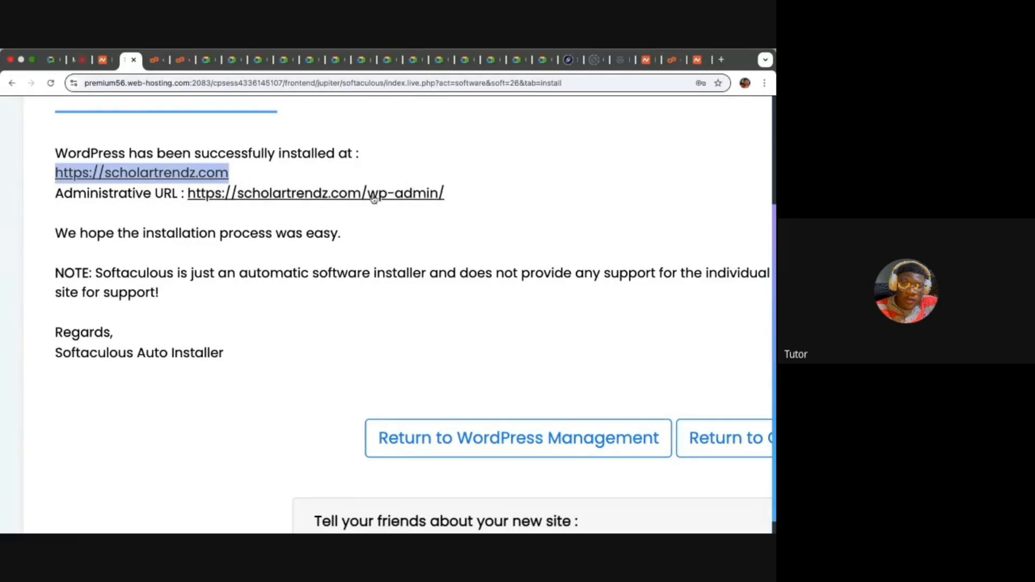
{"action": "left_click", "coordinate": [460, 195]}
{"action": "left_click_drag", "start_coordinate": [460, 194], "coordinate": [187, 195]}
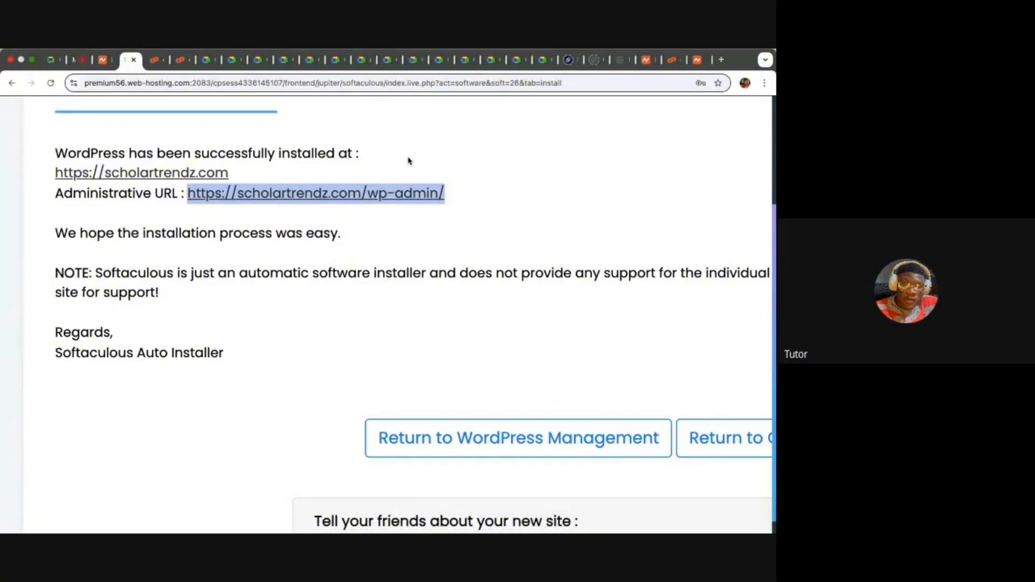
{"action": "left_click", "coordinate": [546, 202]}
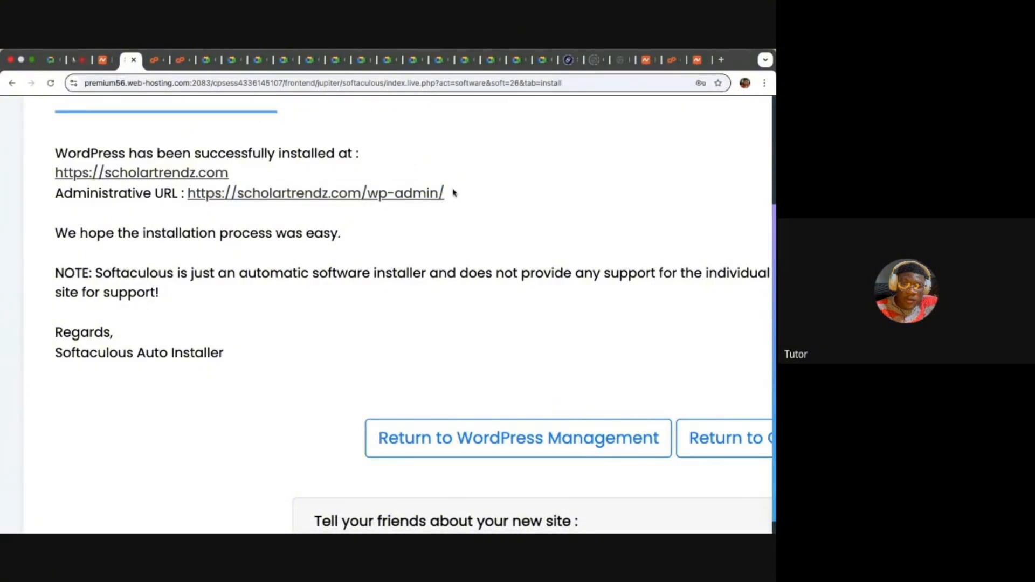
{"action": "left_click_drag", "start_coordinate": [452, 193], "coordinate": [182, 196]}
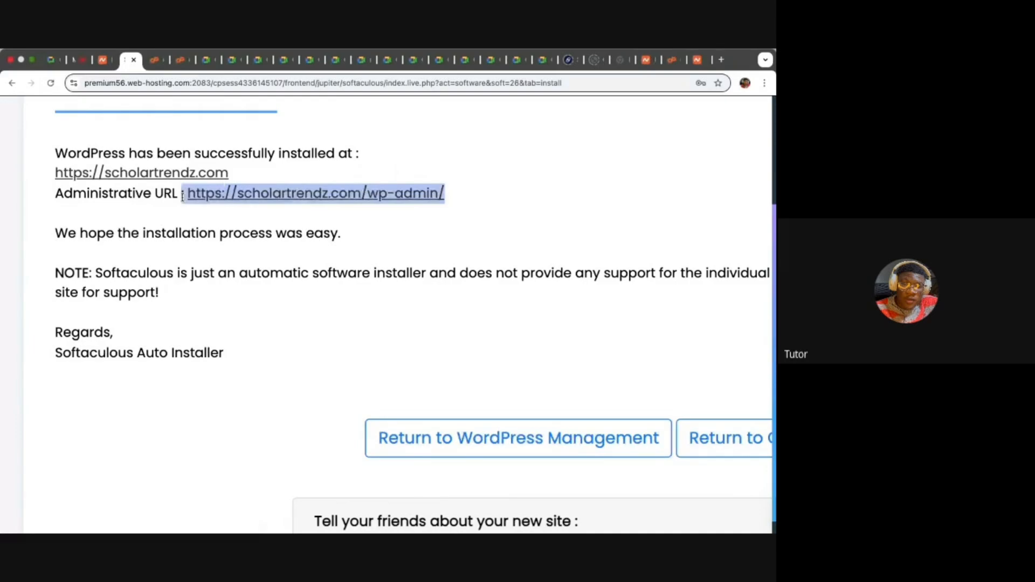
{"action": "left_click", "coordinate": [408, 206]}
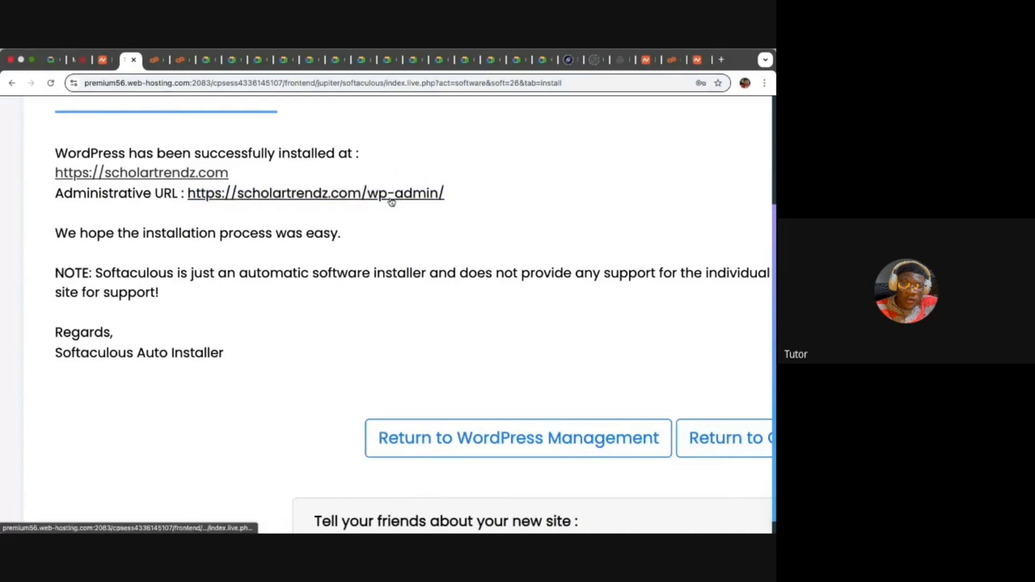
{"action": "left_click_drag", "start_coordinate": [445, 194], "coordinate": [360, 193]}
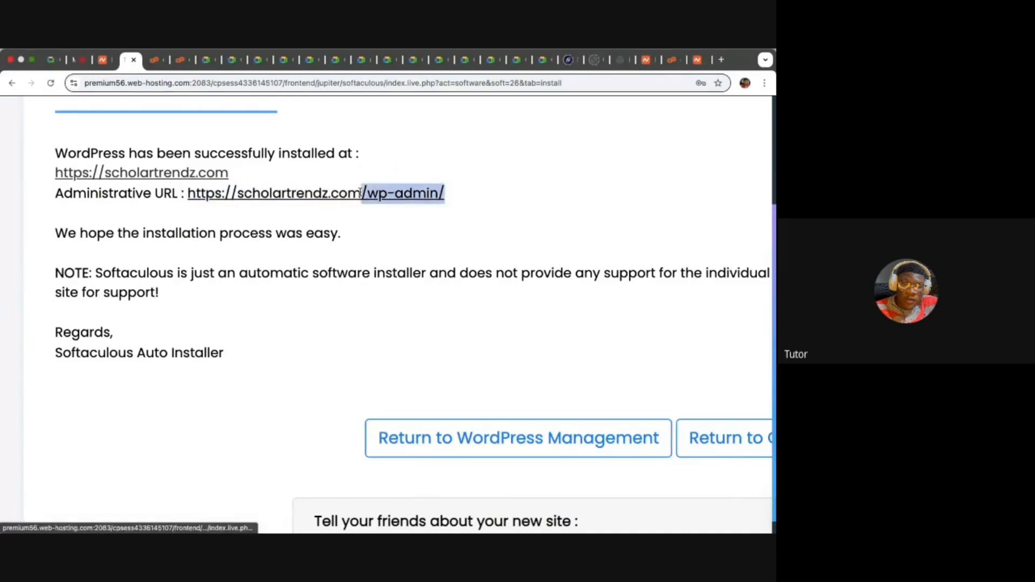
{"action": "left_click", "coordinate": [397, 168]}
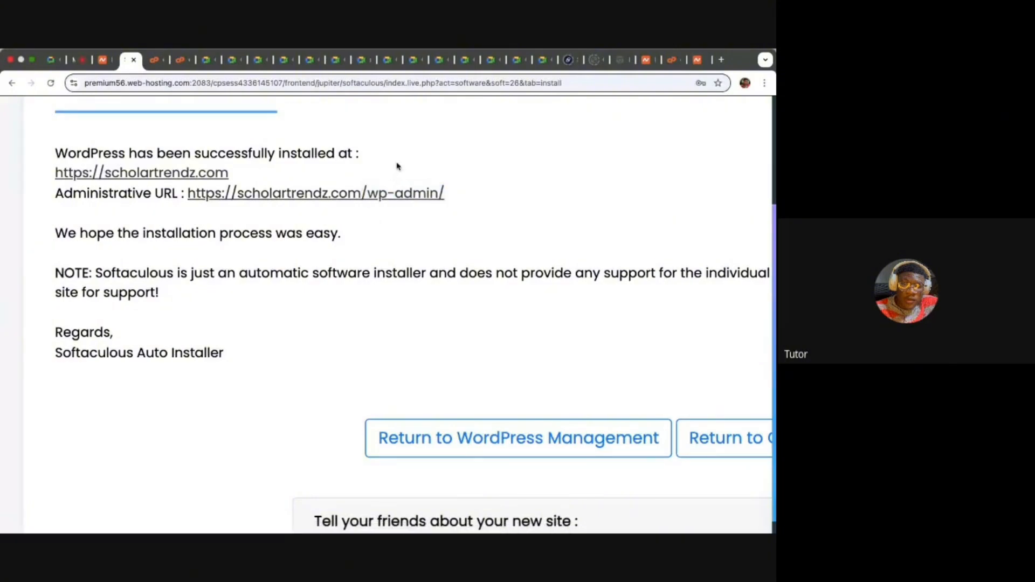
{"action": "left_click", "coordinate": [340, 197]}
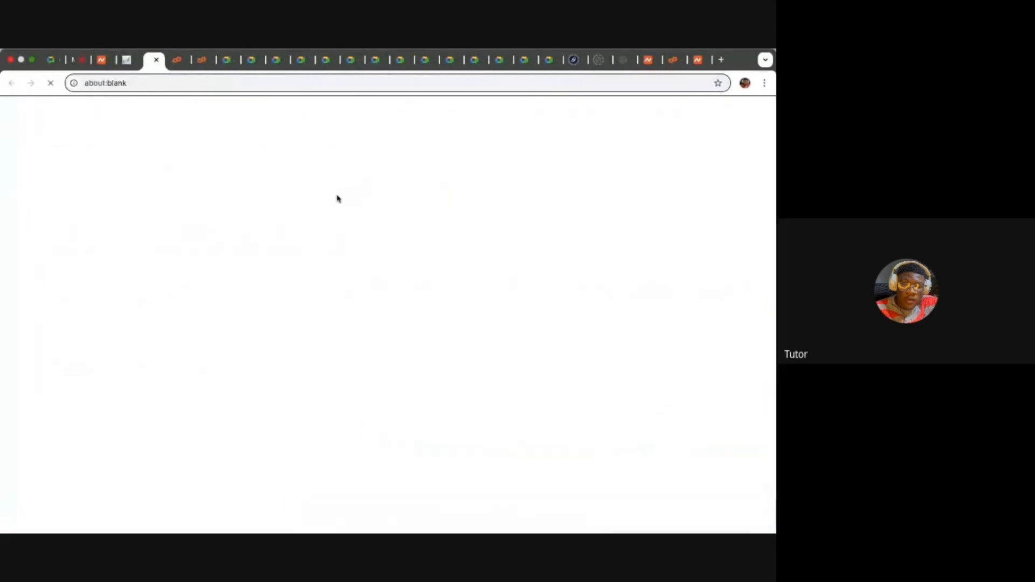